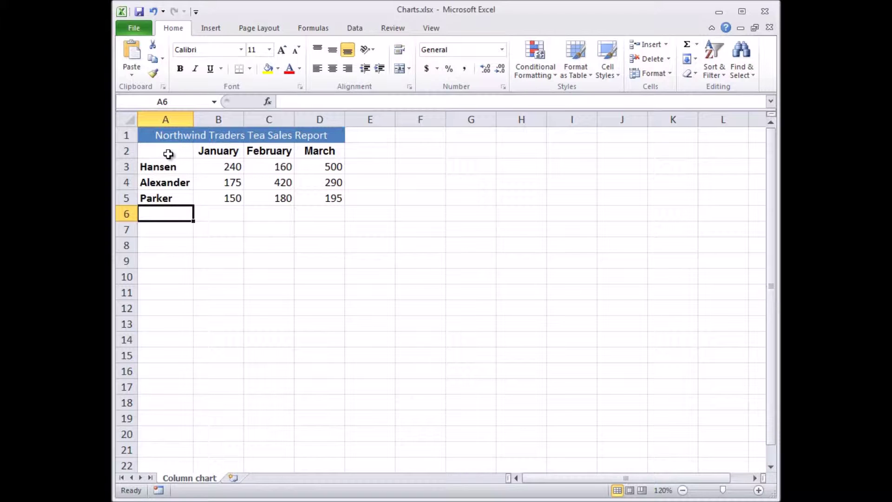
Insert a 2-D clustered column chart from the sales data in cells A2:D5, including the month and salesperson labels
{"action": "left_click_drag", "start_coordinate": [168, 154], "coordinate": [313, 194]}
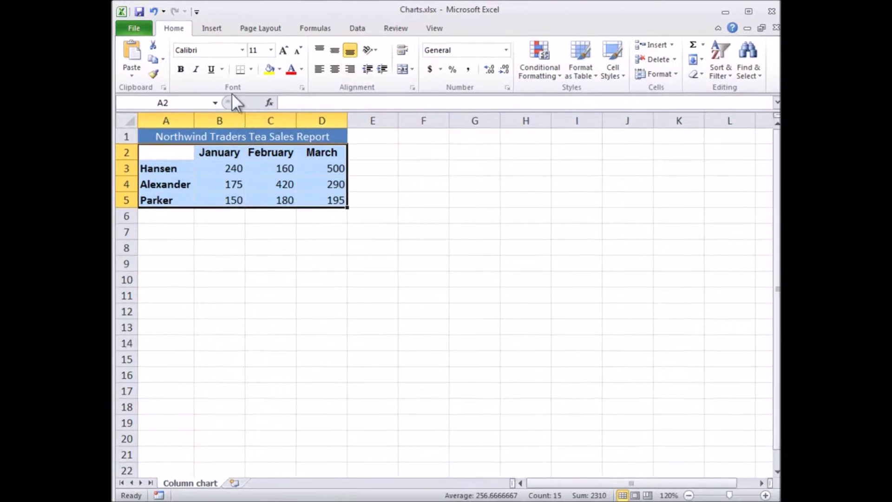
{"action": "left_click", "coordinate": [227, 35]}
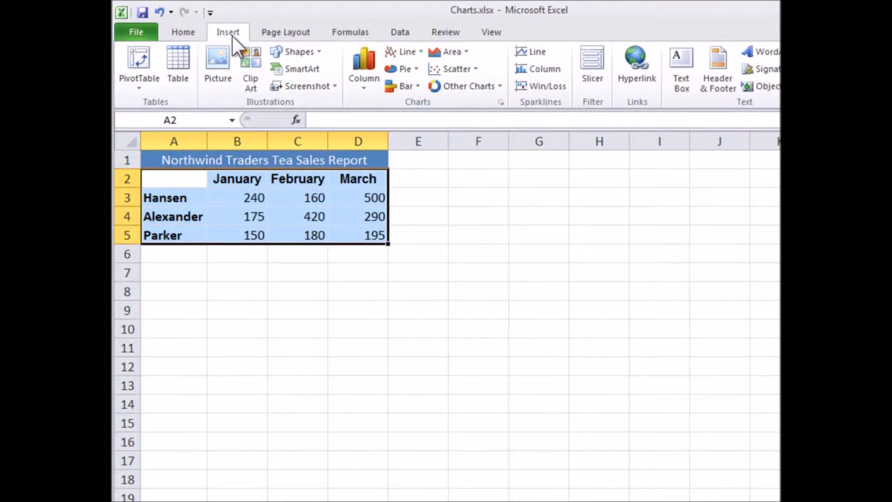
{"action": "left_click", "coordinate": [369, 87]}
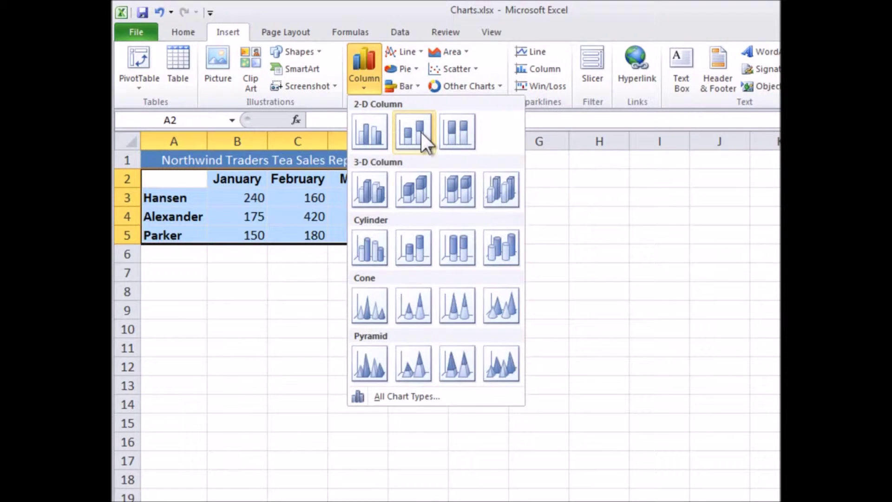
{"action": "left_click", "coordinate": [370, 132]}
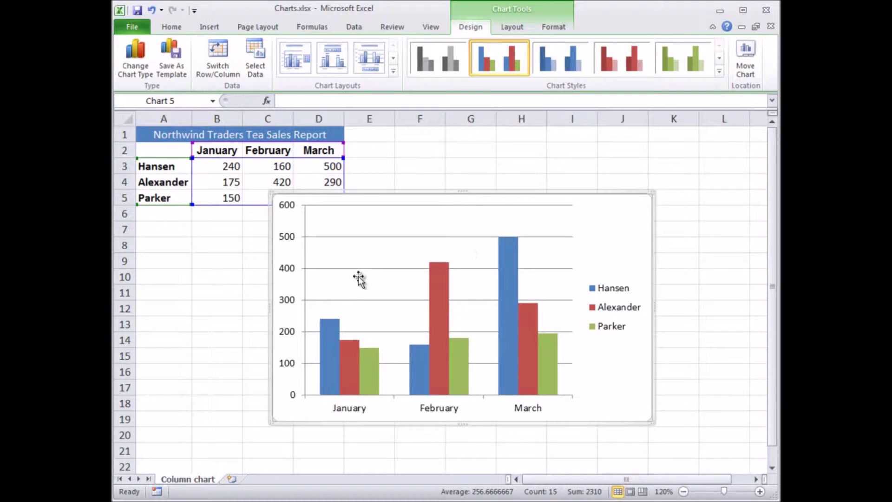
Move the column chart straight down so it sits below the sales table and no longer covers its data
{"action": "mouse_move", "coordinate": [332, 343]}
{"action": "mouse_move", "coordinate": [440, 333]}
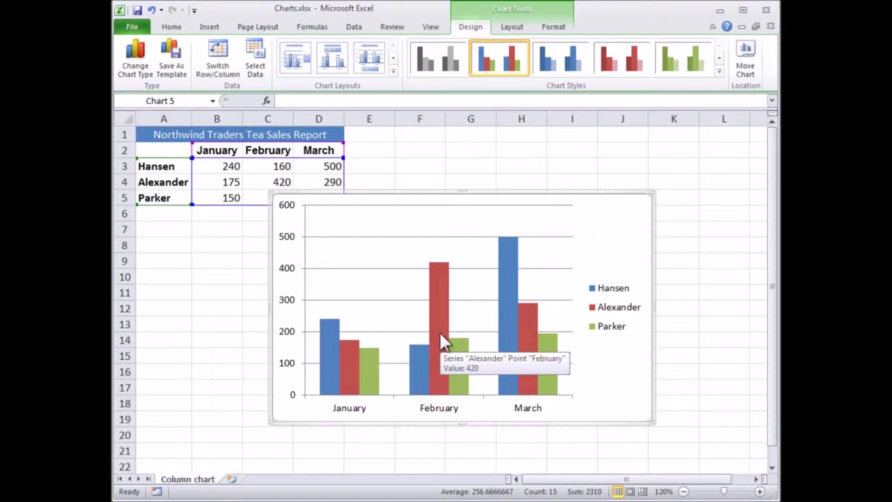
{"action": "mouse_move", "coordinate": [505, 329]}
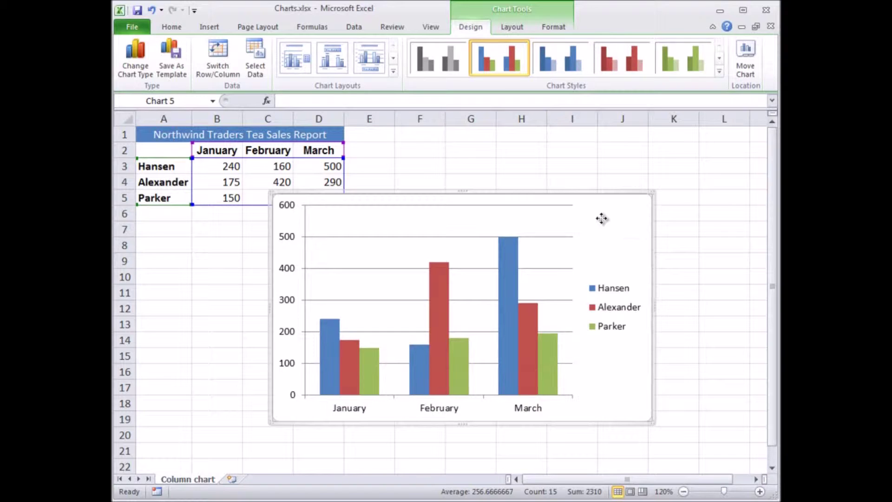
{"action": "left_click_drag", "start_coordinate": [601, 219], "coordinate": [599, 259]}
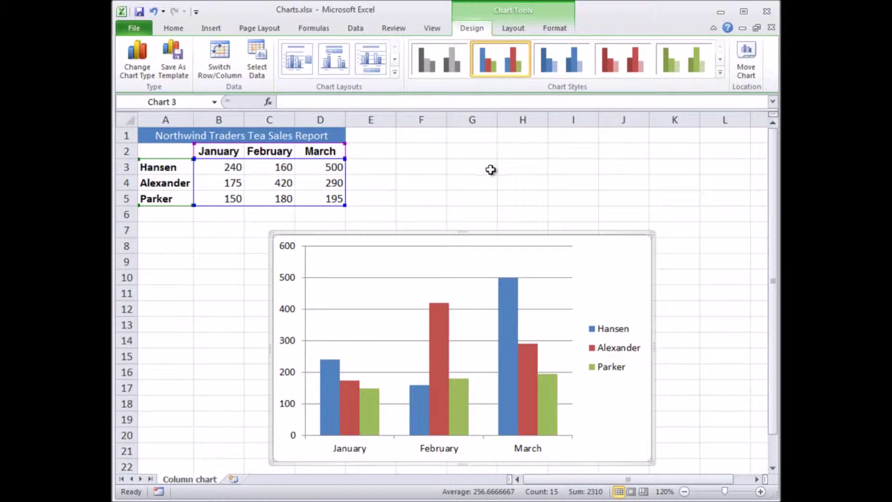
Reselect the whole column chart and change its type to the clustered cylinder variant
{"action": "left_click", "coordinate": [490, 166]}
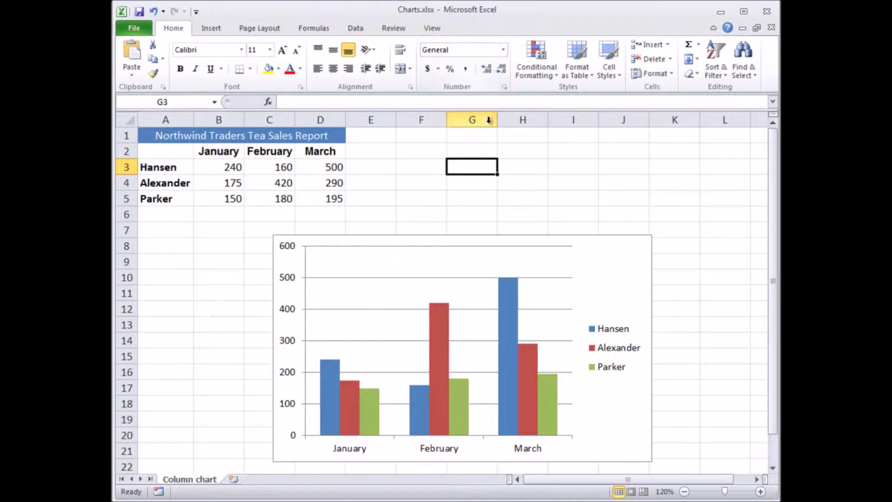
{"action": "left_click", "coordinate": [507, 260]}
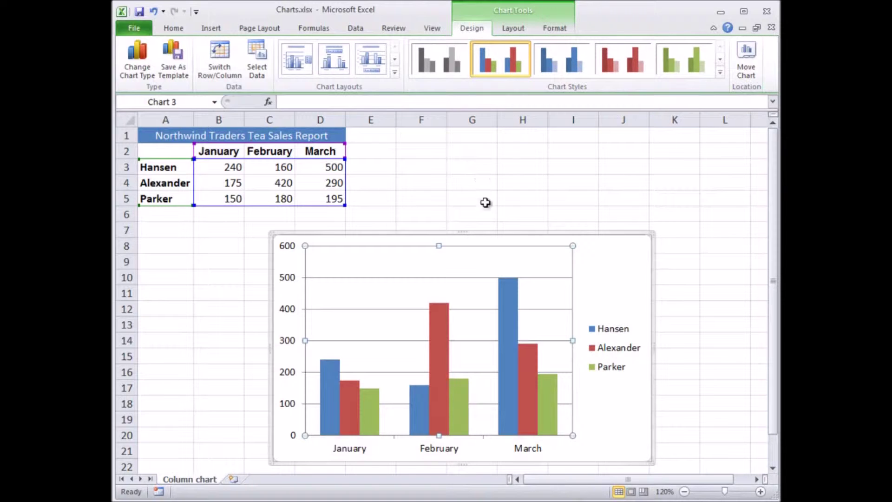
{"action": "left_click", "coordinate": [590, 265]}
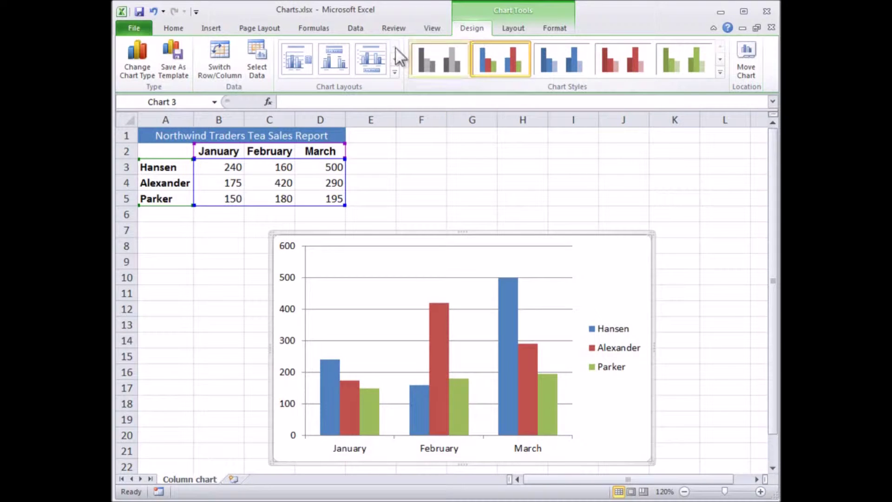
{"action": "left_click", "coordinate": [142, 72]}
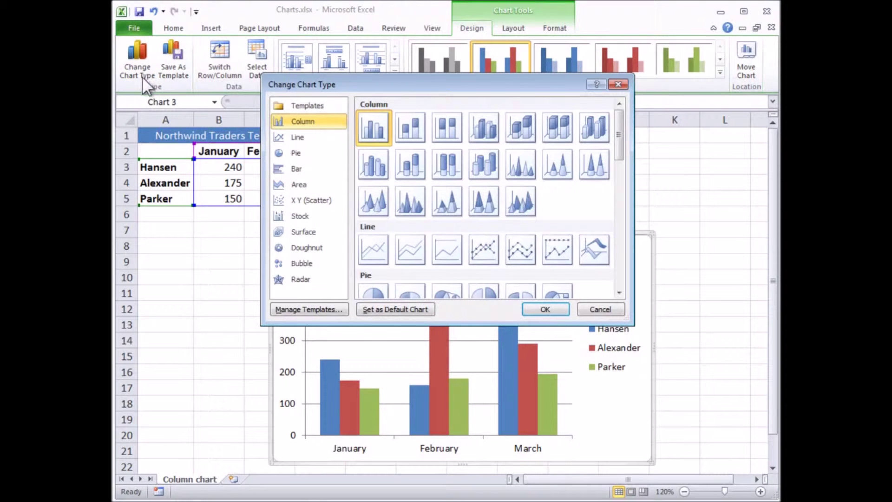
{"action": "left_click", "coordinate": [379, 169]}
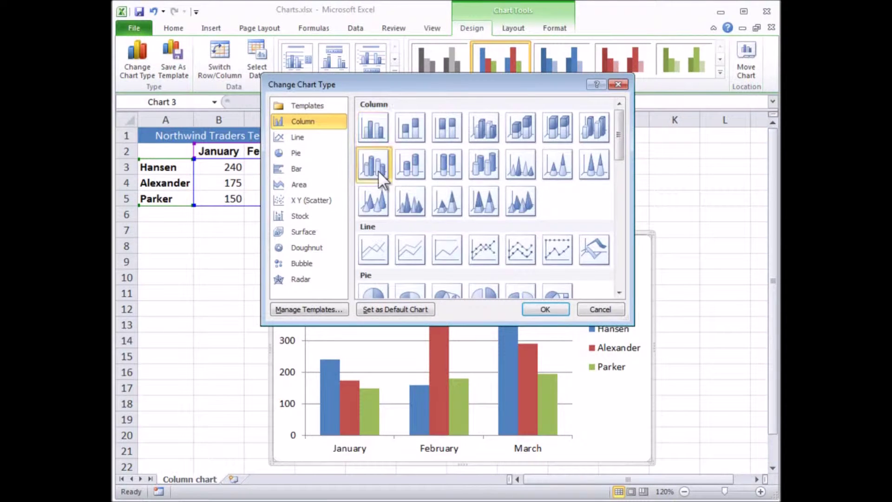
{"action": "left_click", "coordinate": [545, 310]}
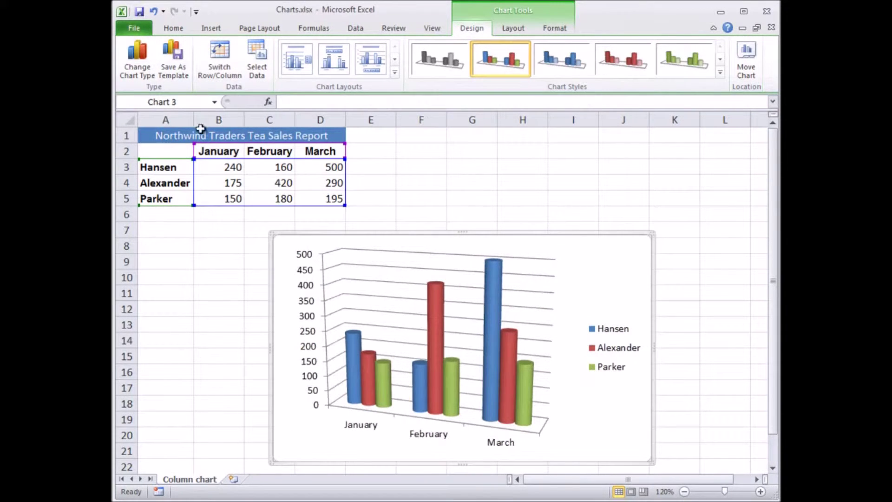
Change the cylinder chart back to the 2-D clustered column type and deselect it
{"action": "left_click", "coordinate": [139, 74]}
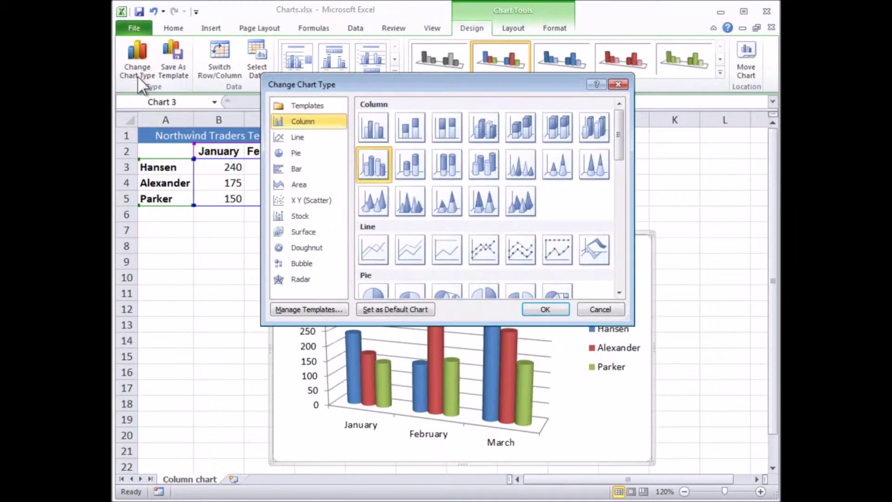
{"action": "left_click", "coordinate": [372, 134]}
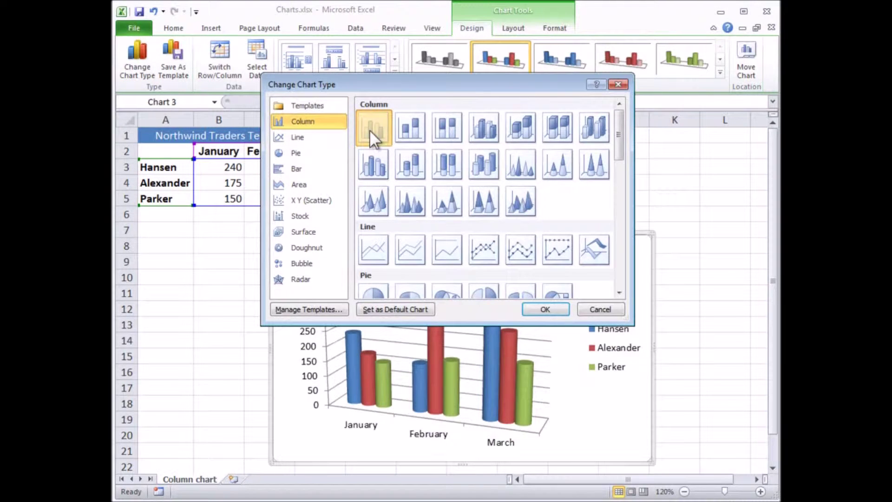
{"action": "left_click", "coordinate": [546, 310]}
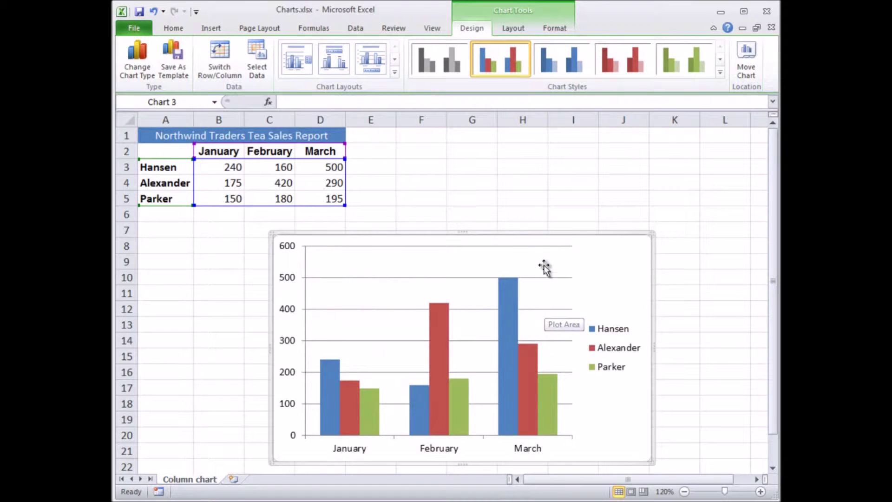
{"action": "left_click", "coordinate": [536, 199]}
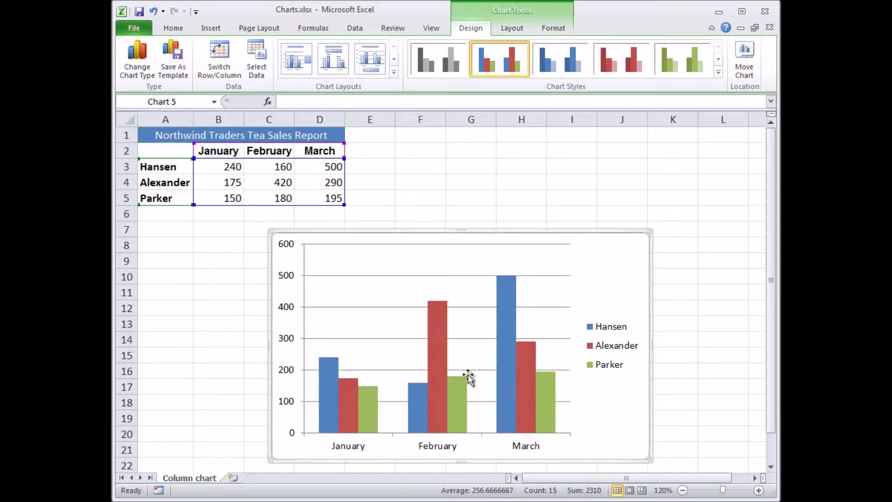
Set the second salesperson's January sales in cell B4 to 700
{"action": "mouse_move", "coordinate": [506, 378]}
{"action": "left_click", "coordinate": [216, 185]}
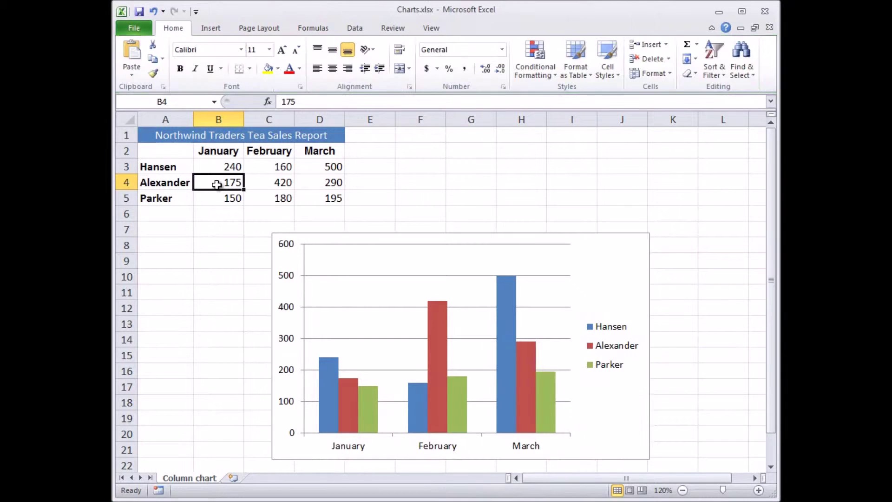
{"action": "type", "text": "700"}
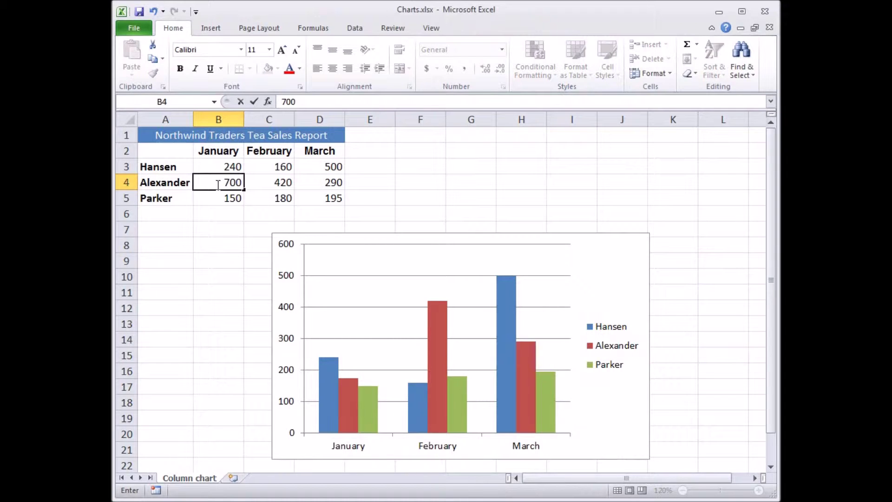
{"action": "key", "text": "Return"}
{"action": "key", "text": "Down"}
{"action": "key", "text": "Down"}
{"action": "key", "text": "Down"}
{"action": "key", "text": "Down"}
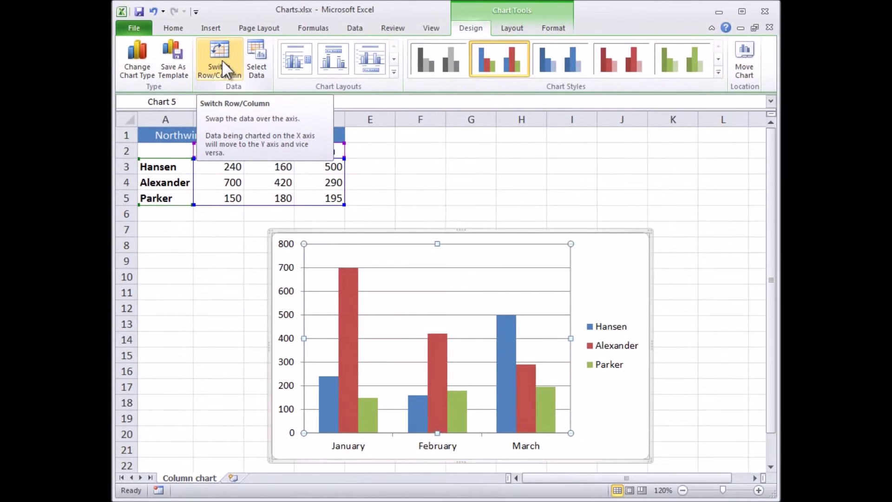
Switch the chart's rows and columns to group the sales by salesperson, and switch them back to grouping by month
{"action": "left_click", "coordinate": [222, 60]}
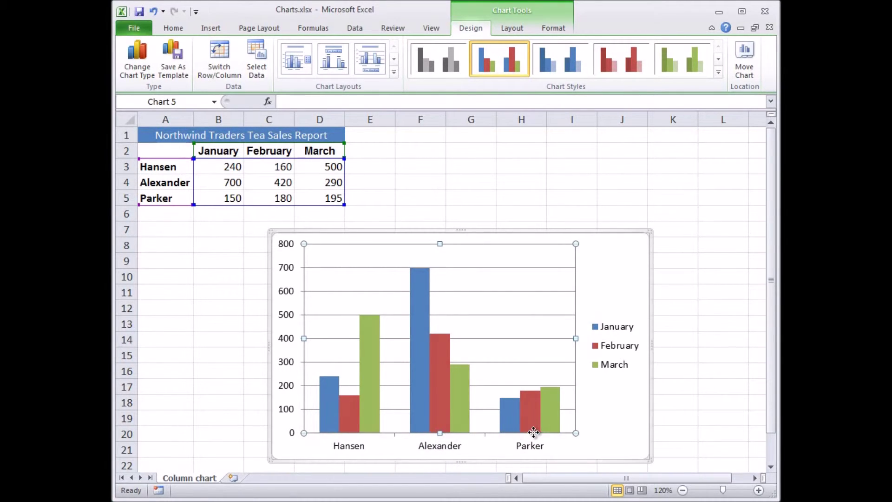
{"action": "mouse_move", "coordinate": [534, 432]}
{"action": "left_click", "coordinate": [225, 74]}
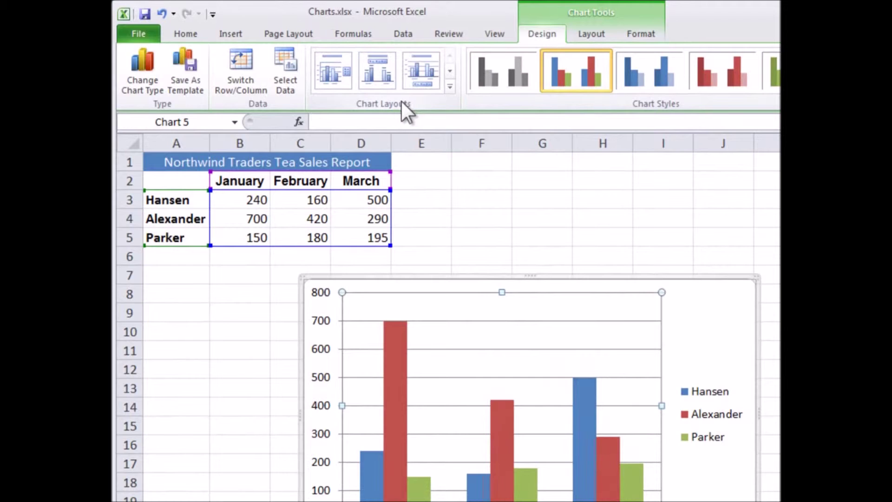
Apply Layout 9 to the chart and replace the placeholder chart title with "Northwind Traders Tea"
{"action": "left_click", "coordinate": [450, 86]}
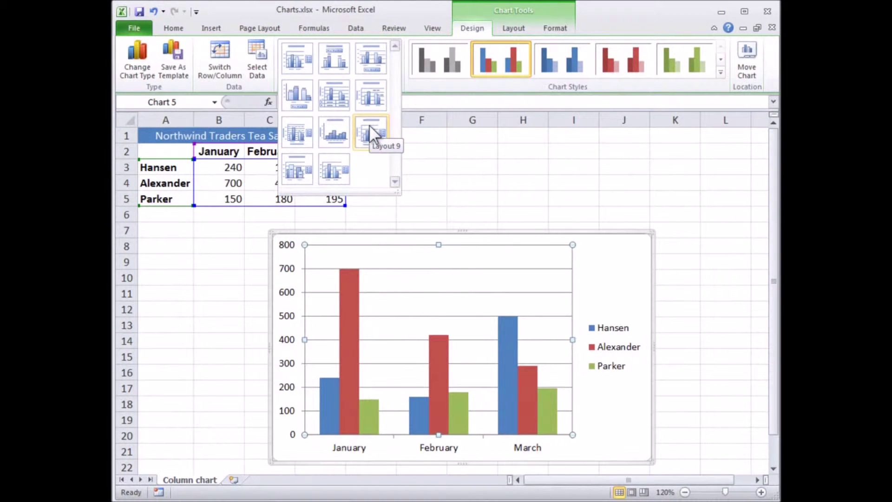
{"action": "left_click", "coordinate": [369, 125]}
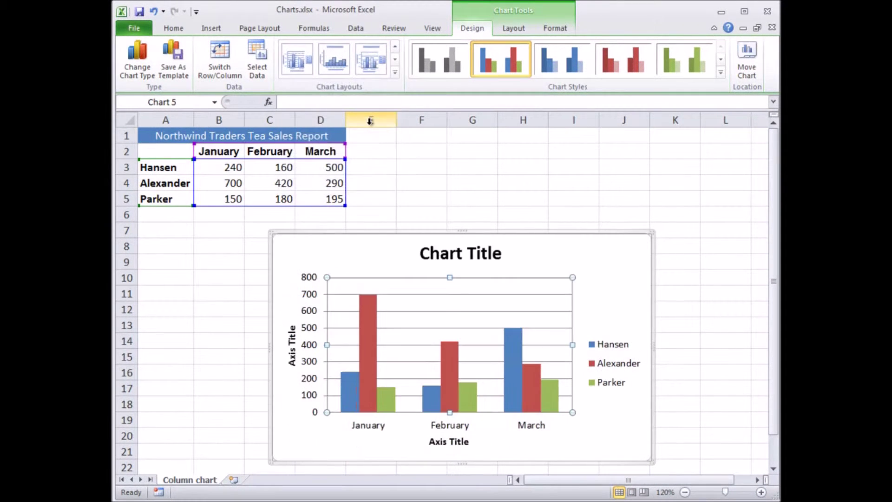
{"action": "left_click", "coordinate": [498, 256]}
{"action": "left_click_drag", "start_coordinate": [504, 253], "coordinate": [420, 254]}
{"action": "type", "text": "Nor"}
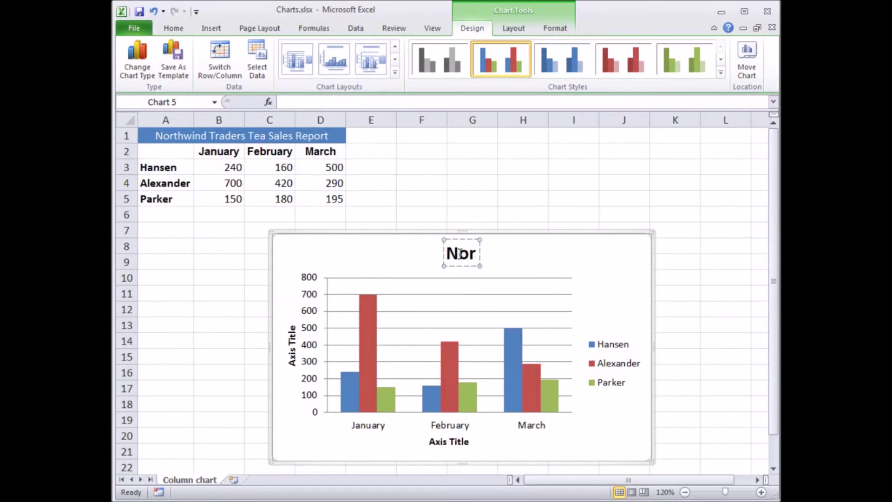
{"action": "type", "text": "thwind Trander"}
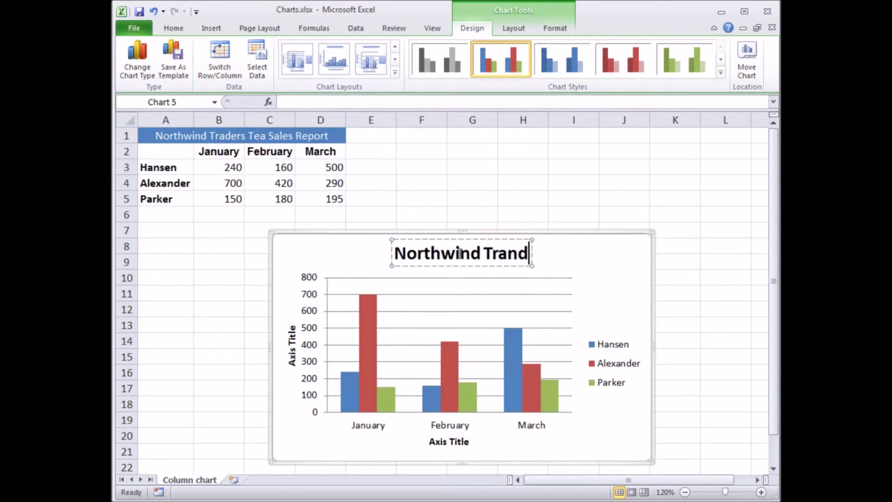
{"action": "key", "text": "BackSpace"}
{"action": "key", "text": "BackSpace"}
{"action": "key", "text": "BackSpace"}
{"action": "key", "text": "BackSpace"}
{"action": "type", "text": "ders Tea"}
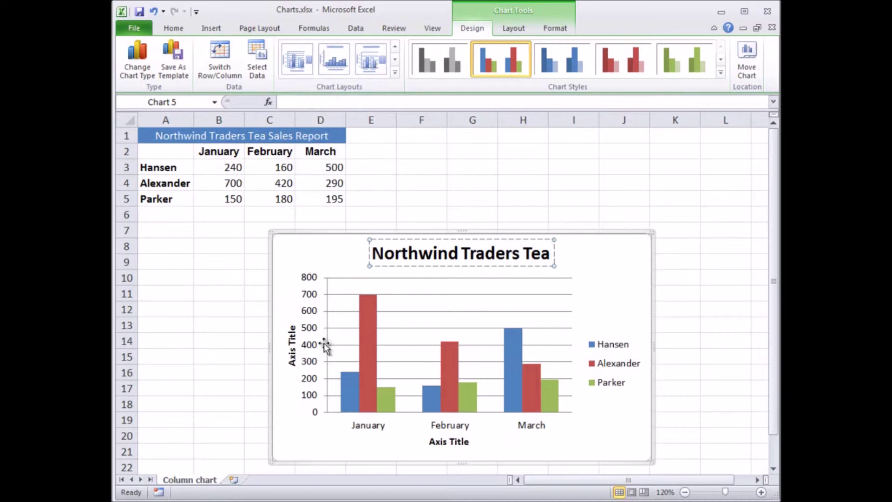
Replace the placeholder vertical axis title with "Cases Sold"
{"action": "left_click", "coordinate": [293, 356]}
{"action": "left_click_drag", "start_coordinate": [291, 366], "coordinate": [293, 324]}
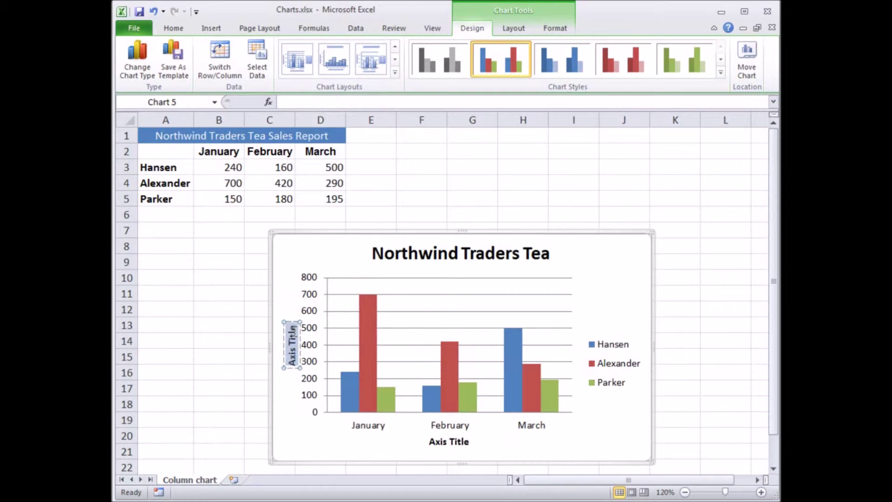
{"action": "type", "text": "Cases SOld"}
{"action": "key", "text": "BackSpace"}
{"action": "key", "text": "BackSpace"}
{"action": "key", "text": "BackSpace"}
{"action": "type", "text": "old"}
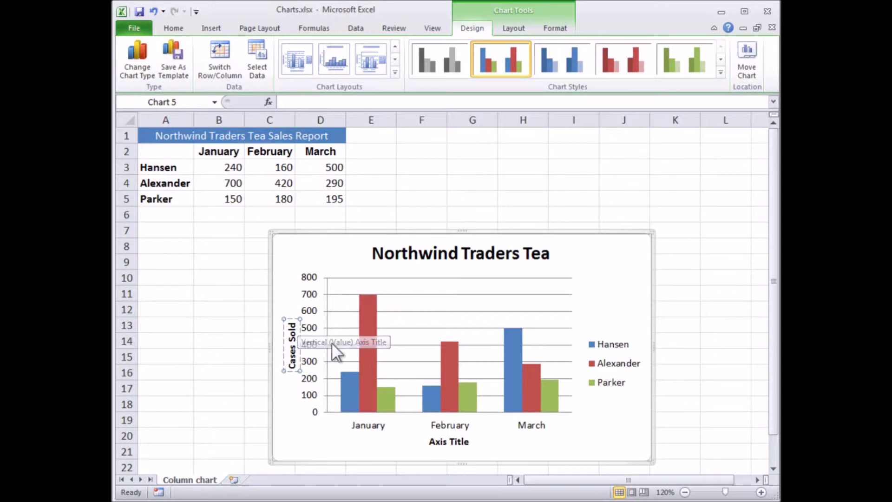
Replace the placeholder horizontal axis title with "First Quarter Sales" and finish editing it
{"action": "left_click", "coordinate": [445, 441]}
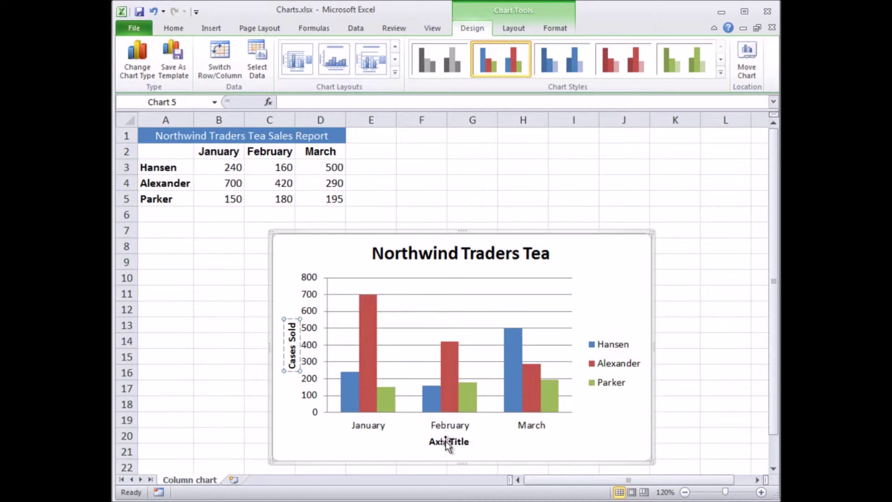
{"action": "left_click", "coordinate": [446, 442]}
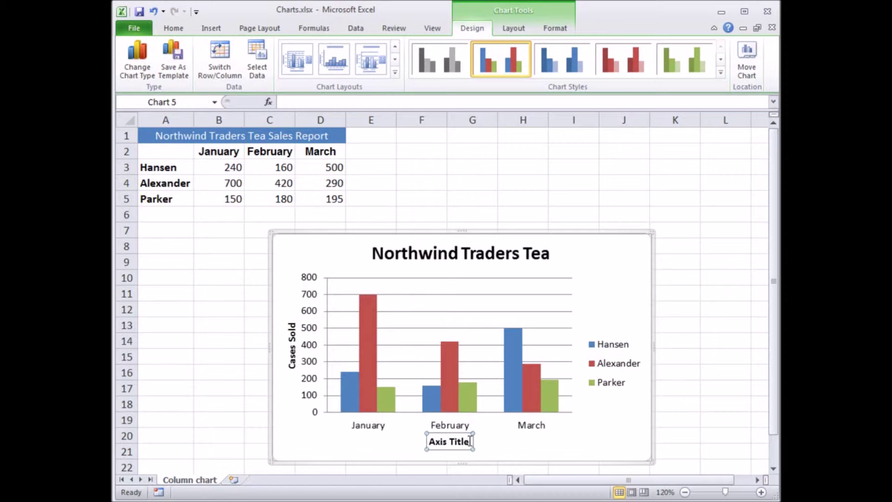
{"action": "left_click_drag", "start_coordinate": [470, 442], "coordinate": [430, 442]}
{"action": "type", "text": "F"}
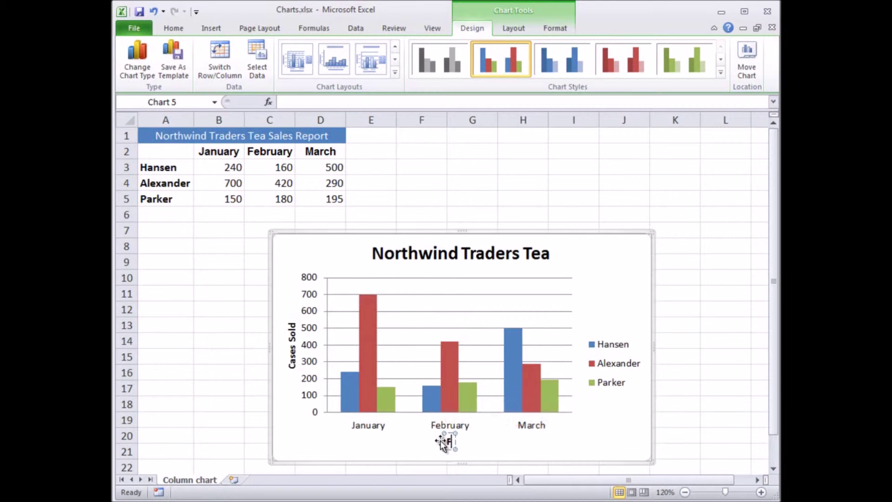
{"action": "type", "text": "irst Qu"}
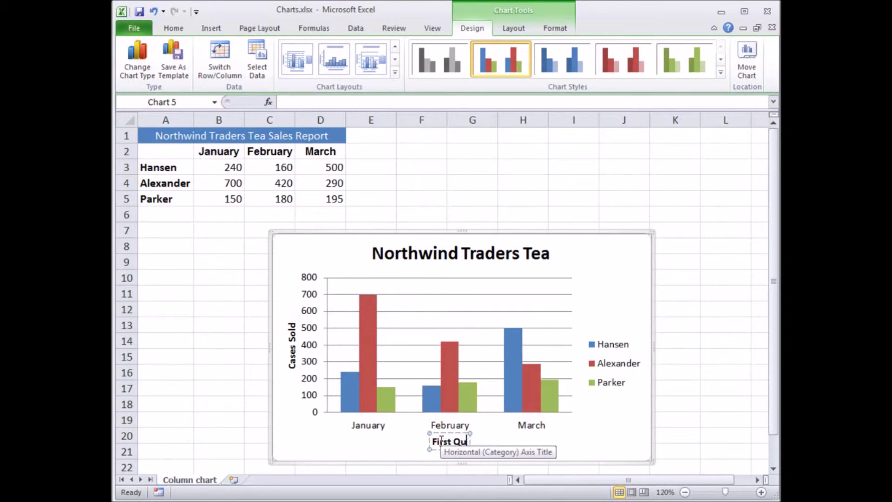
{"action": "type", "text": "arter Sales"}
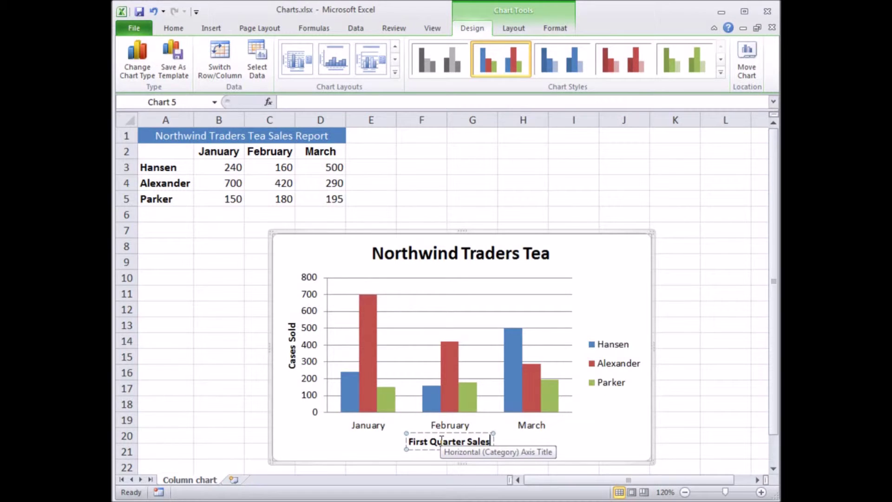
{"action": "left_click", "coordinate": [514, 449]}
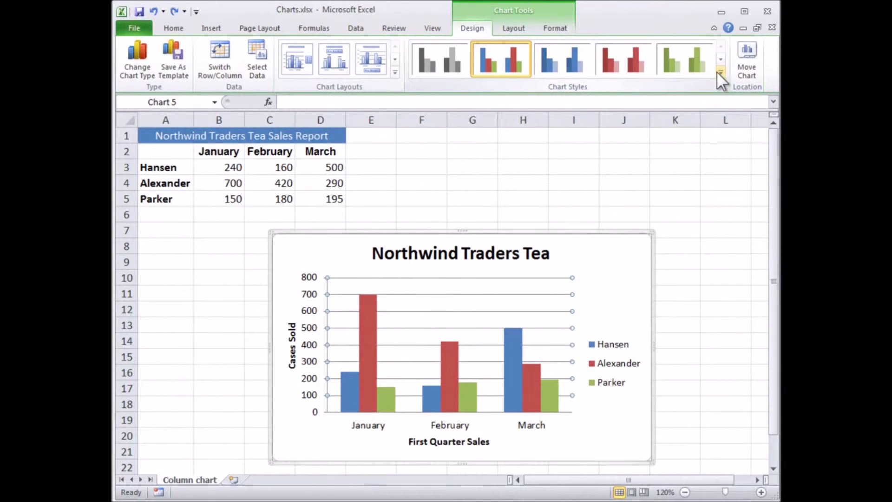
Apply the multicolour bevelled chart style from the fourth row of styles and set the chart title's text fill to the darkest theme orange
{"action": "left_click", "coordinate": [721, 72]}
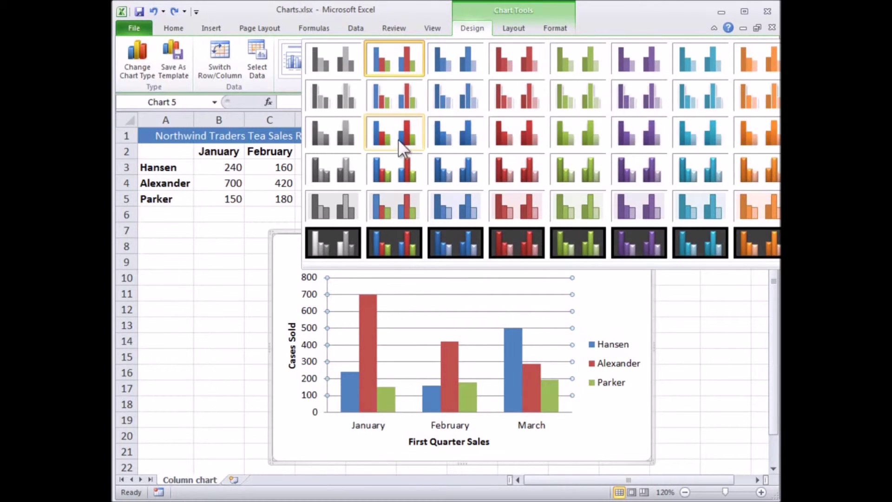
{"action": "left_click", "coordinate": [398, 174]}
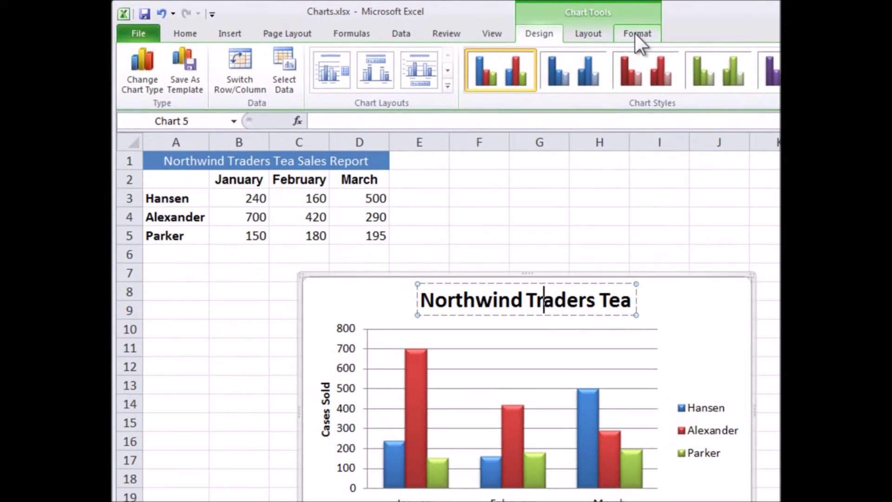
{"action": "left_click", "coordinate": [553, 29]}
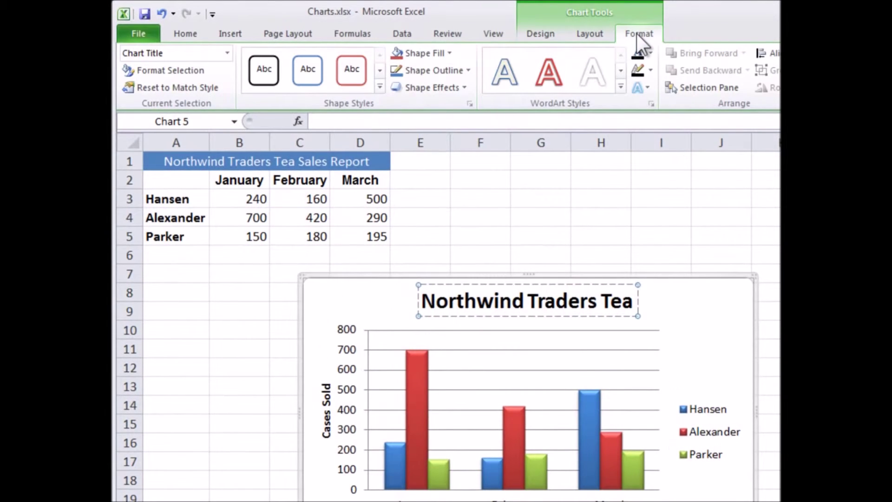
{"action": "left_click_drag", "start_coordinate": [633, 301], "coordinate": [479, 301]}
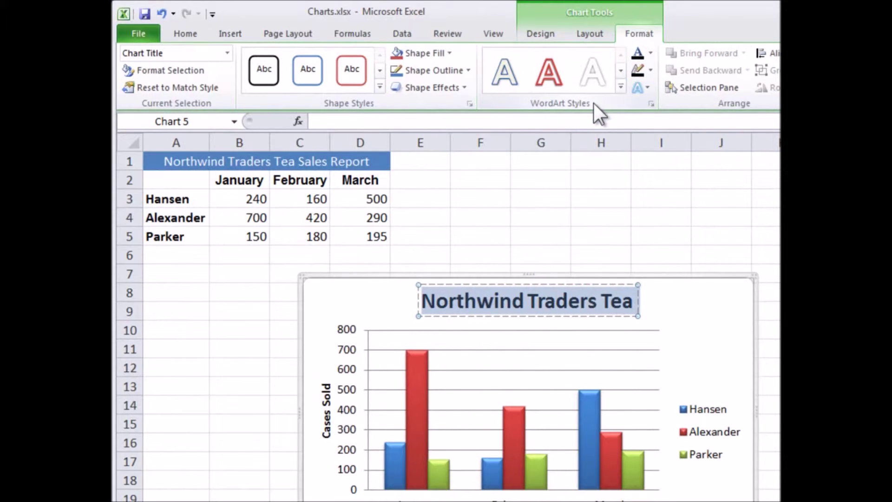
{"action": "left_click", "coordinate": [651, 55]}
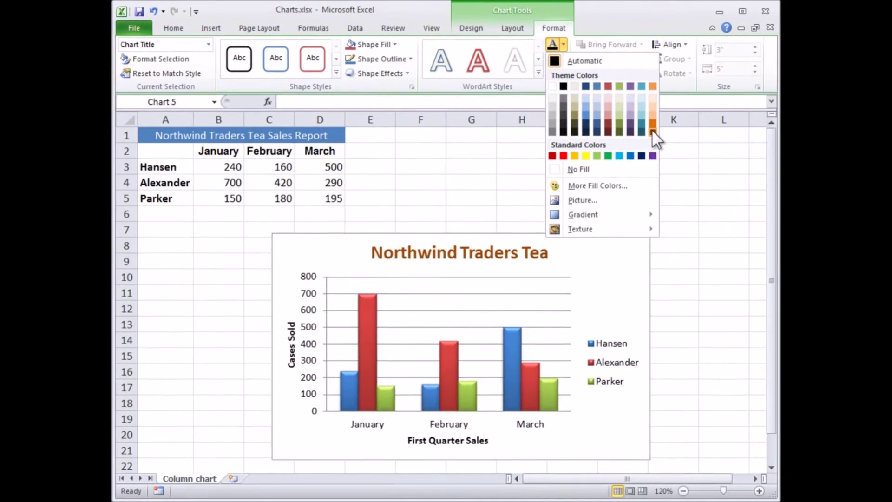
{"action": "left_click", "coordinate": [756, 155]}
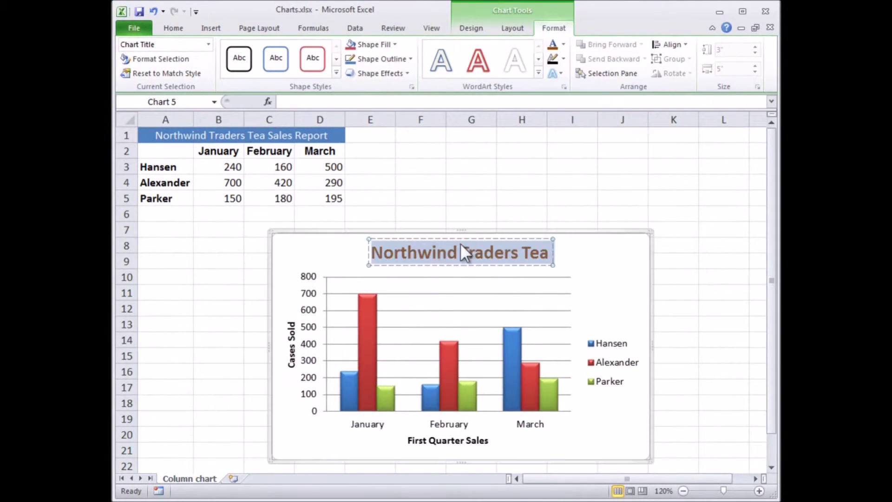
Set the text fill of the vertical and horizontal axis titles to the darkest theme orange and deselect the chart
{"action": "left_click", "coordinate": [292, 324]}
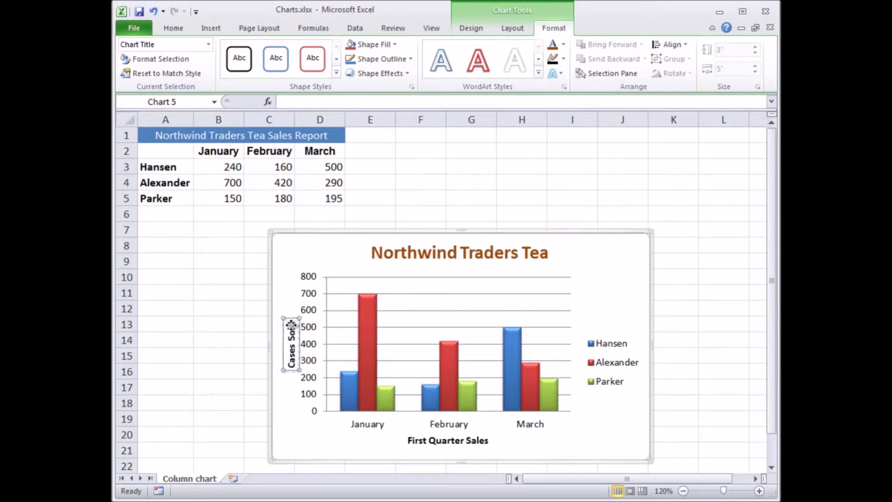
{"action": "left_click", "coordinate": [563, 45]}
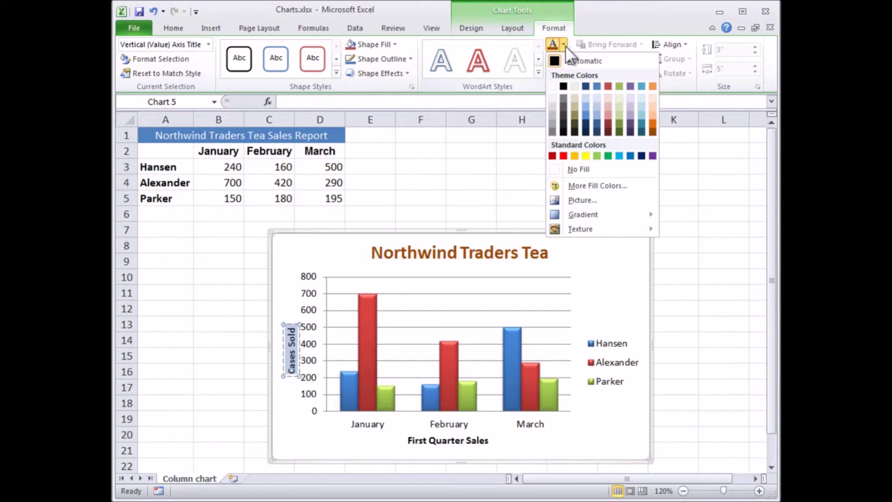
{"action": "left_click", "coordinate": [652, 132]}
{"action": "left_click_drag", "start_coordinate": [487, 443], "coordinate": [407, 441]}
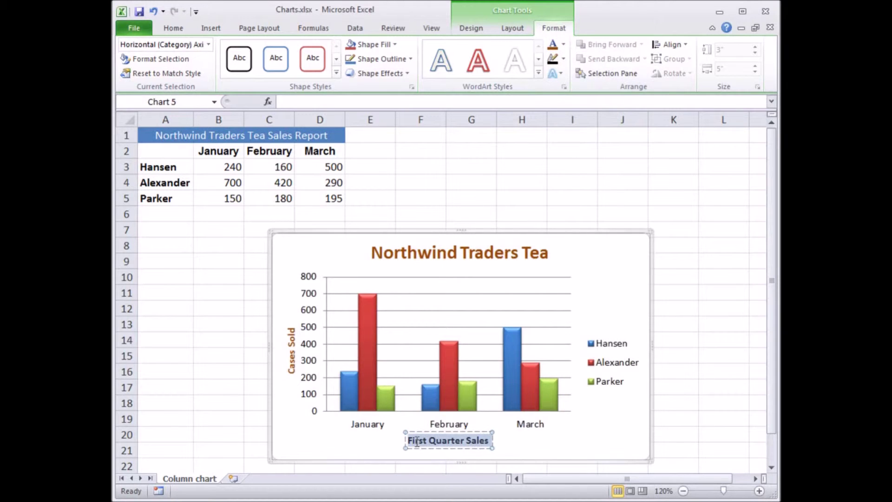
{"action": "left_click", "coordinate": [563, 45]}
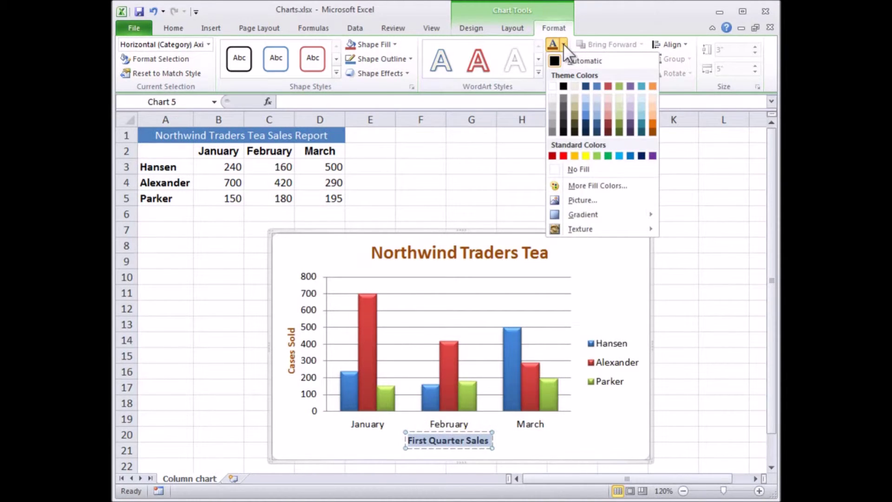
{"action": "left_click", "coordinate": [650, 130]}
{"action": "left_click", "coordinate": [513, 169]}
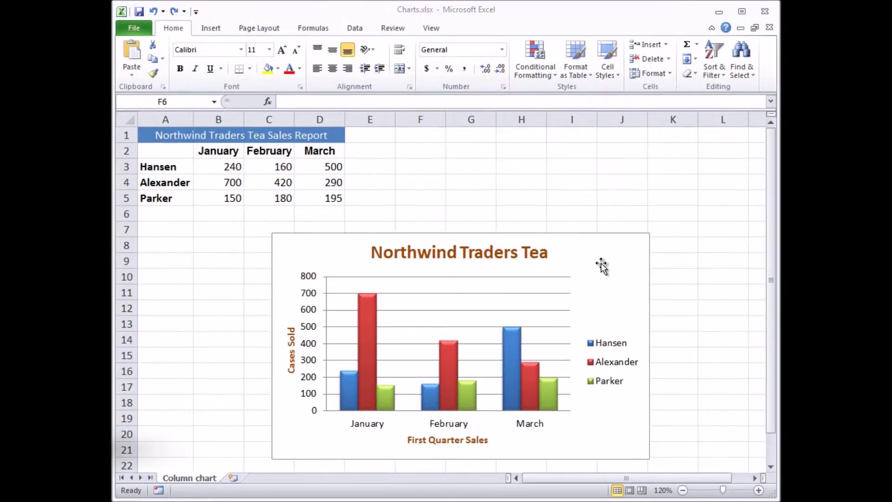
Apply the Offset Diagonal Top Right outer shadow to the blue data series in the column chart
{"action": "left_click", "coordinate": [601, 265]}
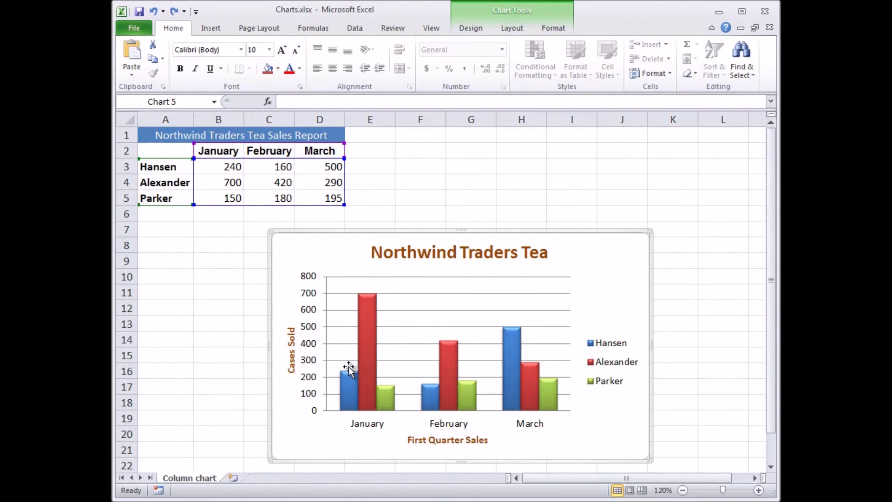
{"action": "mouse_move", "coordinate": [349, 383]}
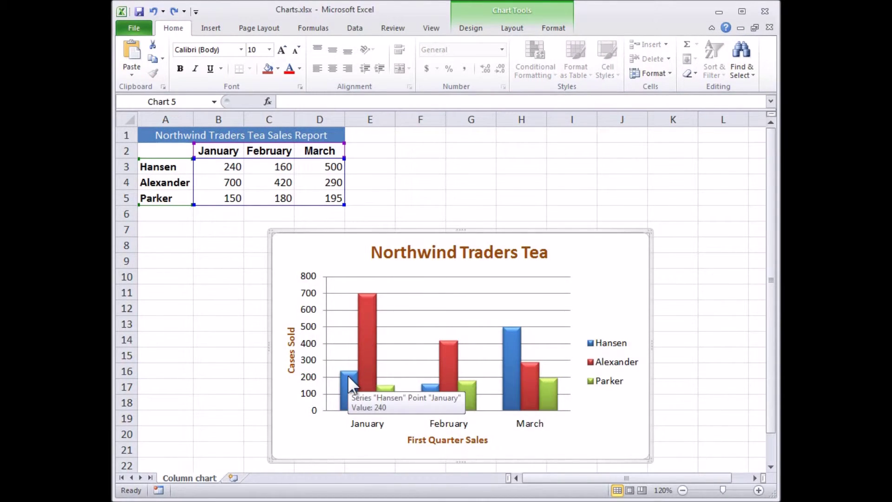
{"action": "left_click", "coordinate": [348, 376]}
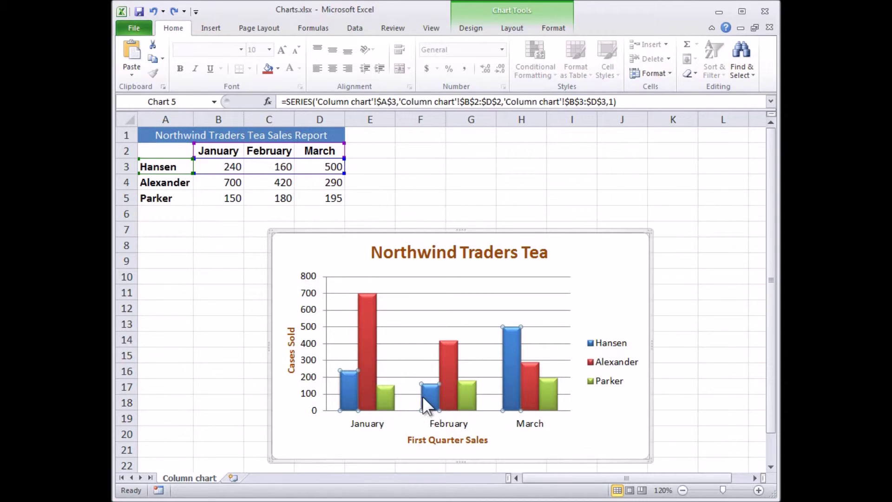
{"action": "mouse_move", "coordinate": [508, 396]}
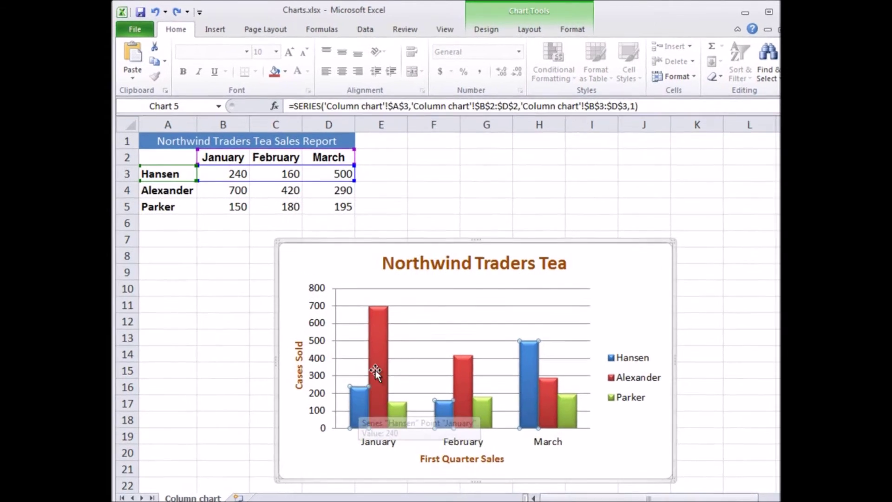
{"action": "left_click", "coordinate": [632, 36]}
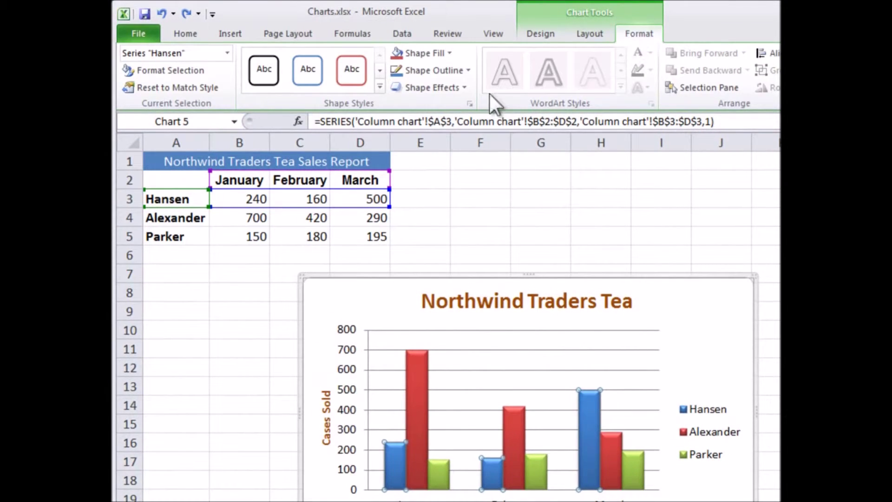
{"action": "left_click", "coordinate": [461, 88]}
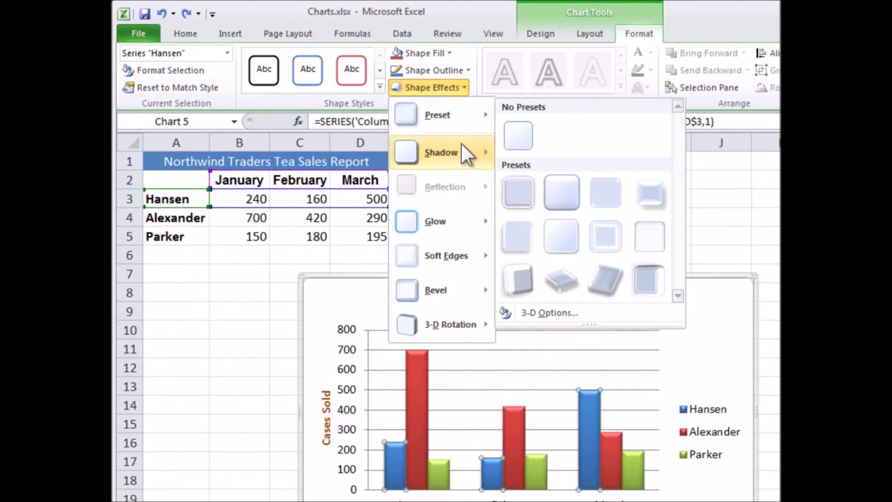
{"action": "mouse_move", "coordinate": [465, 151]}
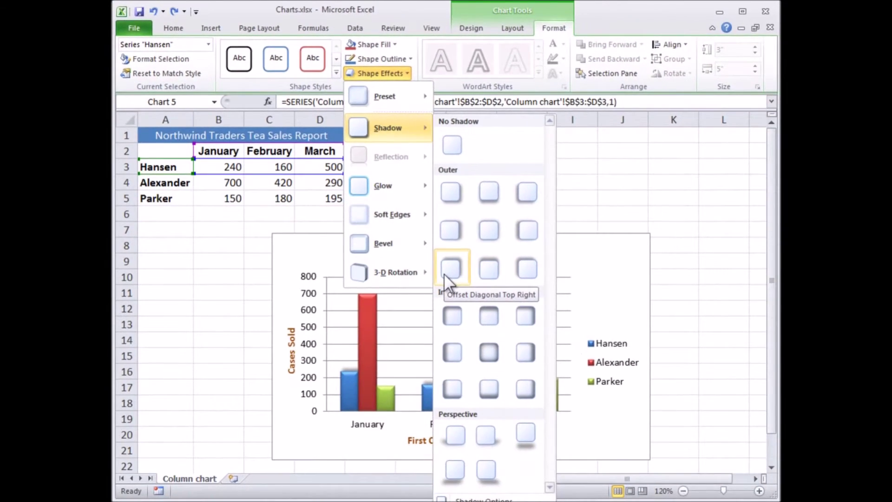
{"action": "left_click", "coordinate": [445, 272]}
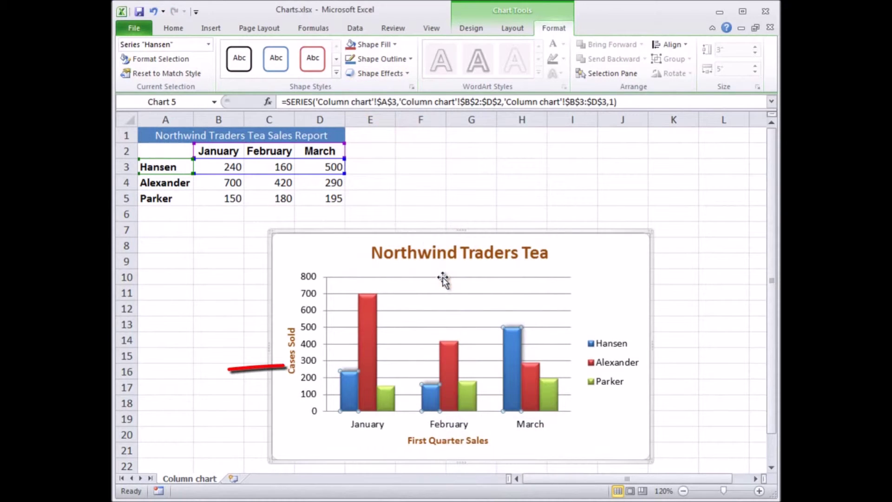
Apply the Offset Diagonal Top Right outer shadow to the red data series
{"action": "left_click", "coordinate": [371, 320]}
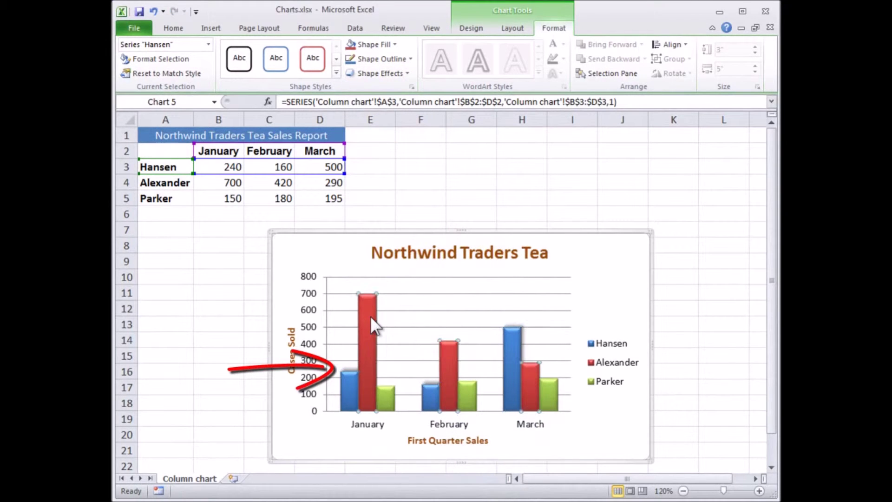
{"action": "left_click", "coordinate": [408, 73]}
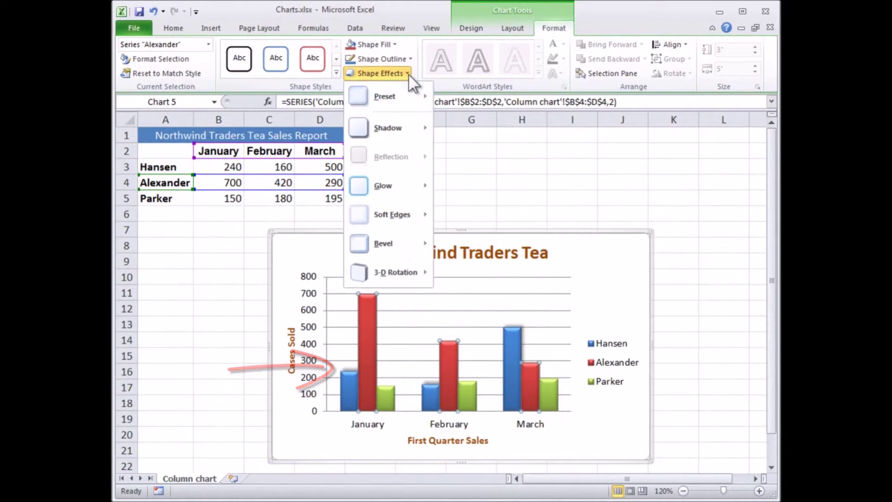
{"action": "mouse_move", "coordinate": [412, 128]}
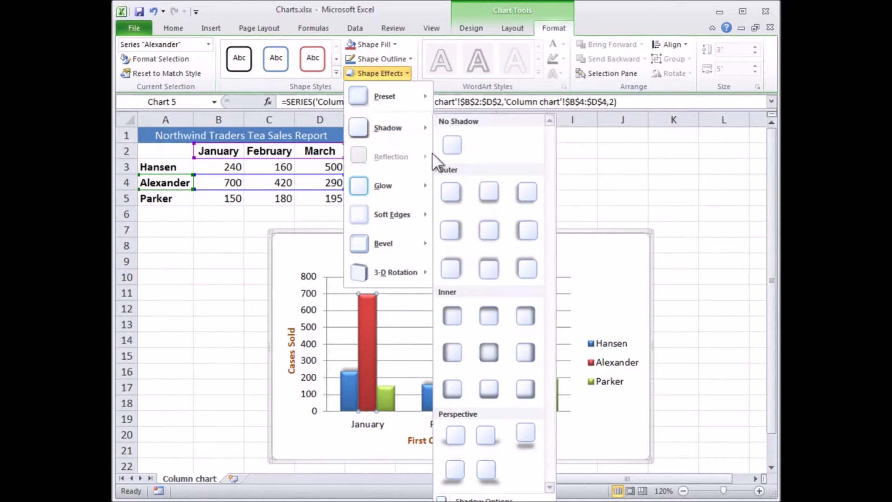
{"action": "left_click", "coordinate": [450, 261]}
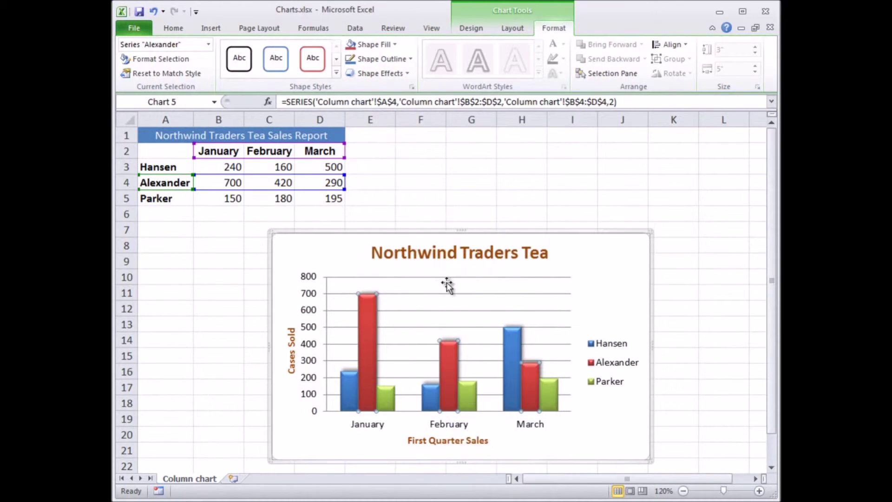
Apply the Offset Diagonal Top Right outer shadow to the green data series and deselect the chart
{"action": "left_click", "coordinate": [391, 392]}
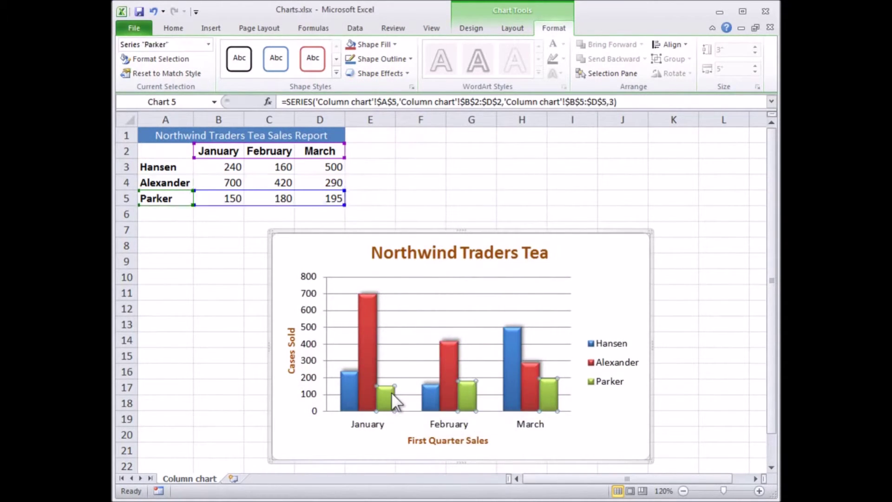
{"action": "left_click", "coordinate": [400, 73]}
{"action": "mouse_move", "coordinate": [409, 120]}
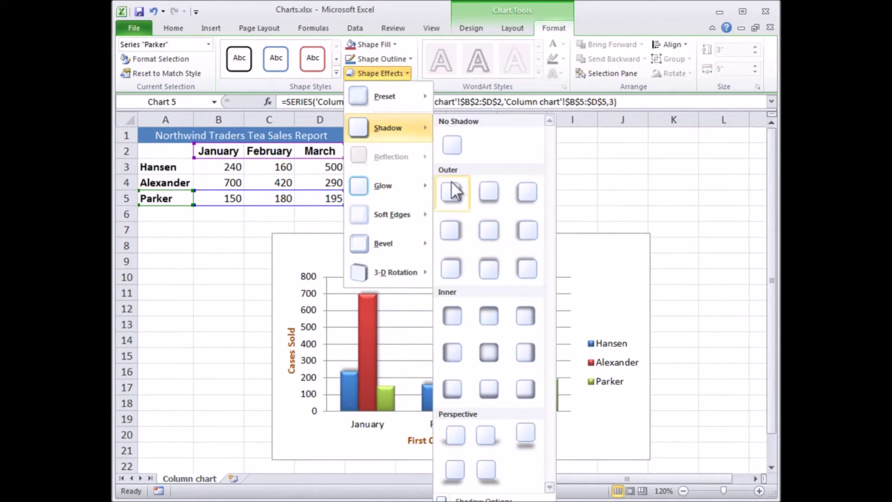
{"action": "left_click", "coordinate": [451, 263]}
{"action": "left_click", "coordinate": [480, 192]}
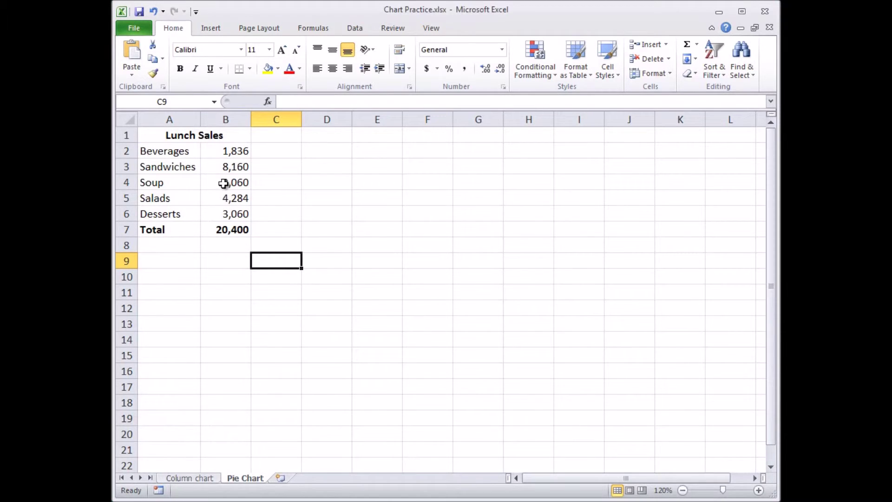
Insert a 3-D pie chart from the lunch sales categories and amounts in A2:B6, leaving out the total
{"action": "left_click", "coordinate": [147, 151]}
{"action": "left_click_drag", "start_coordinate": [150, 151], "coordinate": [224, 216]}
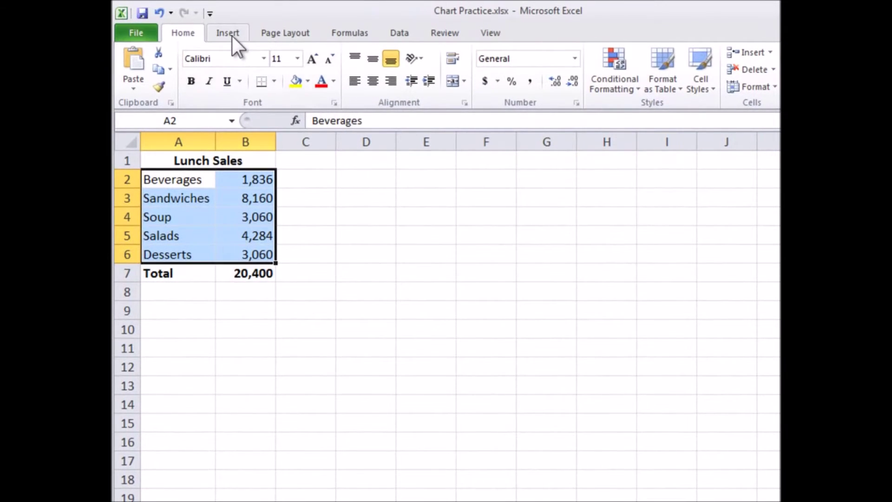
{"action": "left_click", "coordinate": [233, 35]}
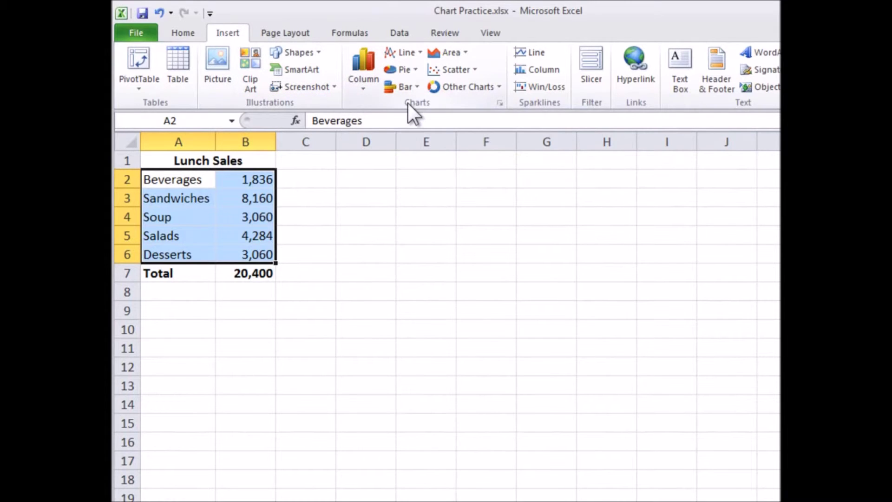
{"action": "left_click", "coordinate": [414, 70]}
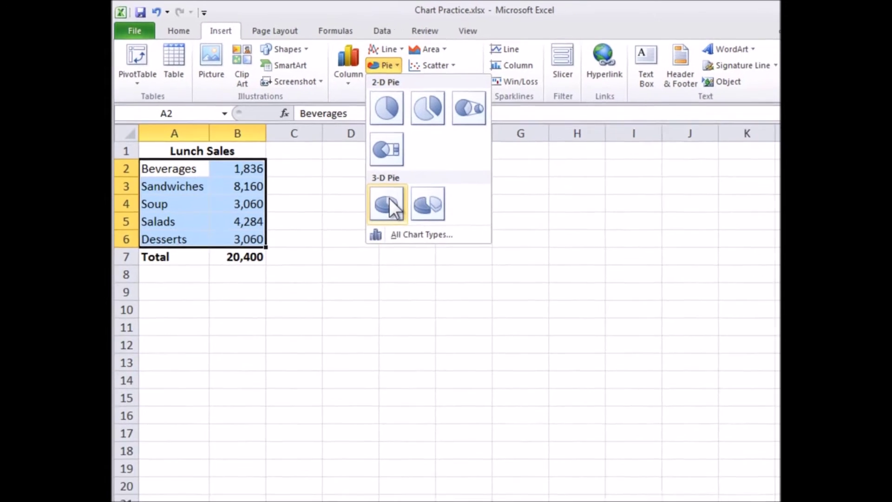
{"action": "left_click", "coordinate": [390, 207]}
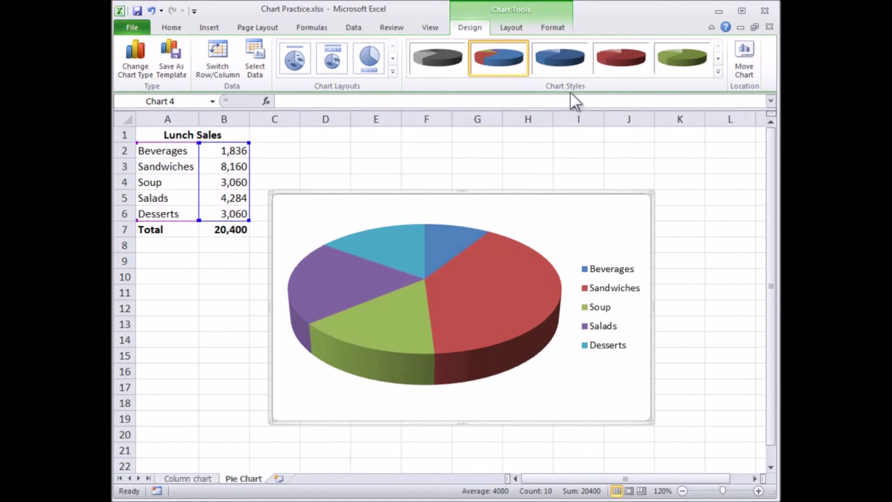
Apply the multicolour chart style with white slice outlines from the second row of styles to the pie chart
{"action": "left_click", "coordinate": [718, 72]}
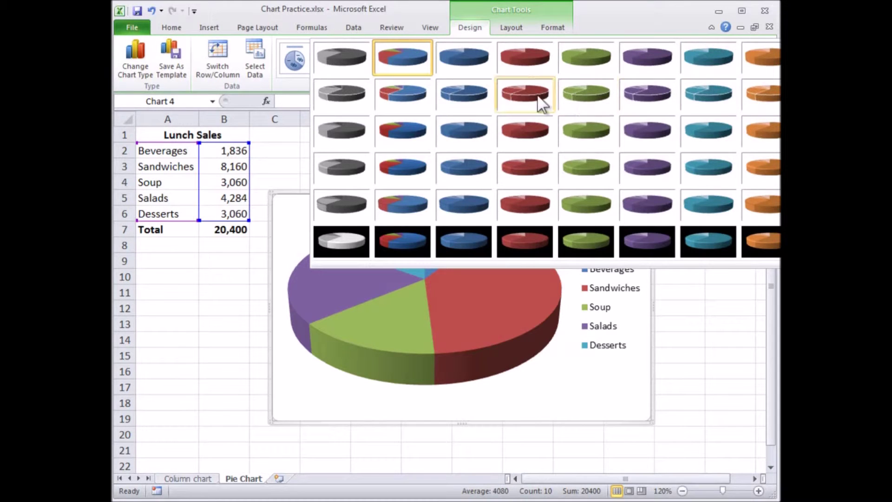
{"action": "left_click", "coordinate": [397, 90]}
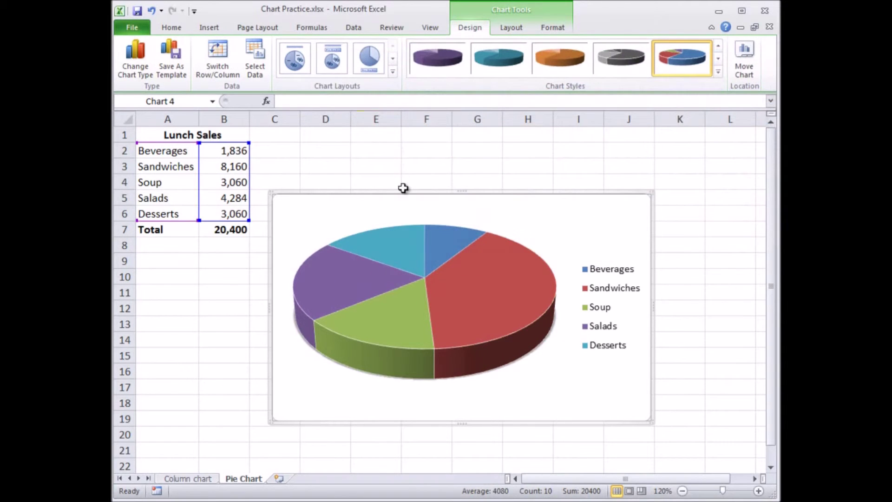
{"action": "mouse_move", "coordinate": [418, 300]}
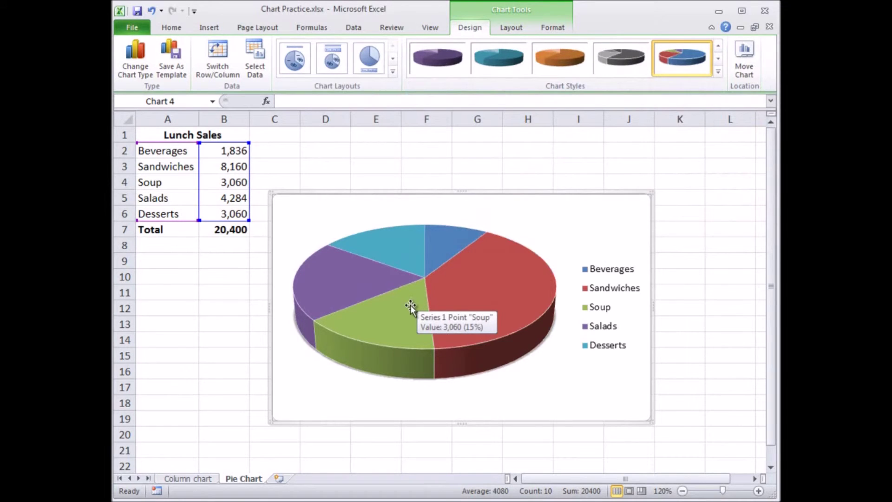
{"action": "mouse_move", "coordinate": [448, 308]}
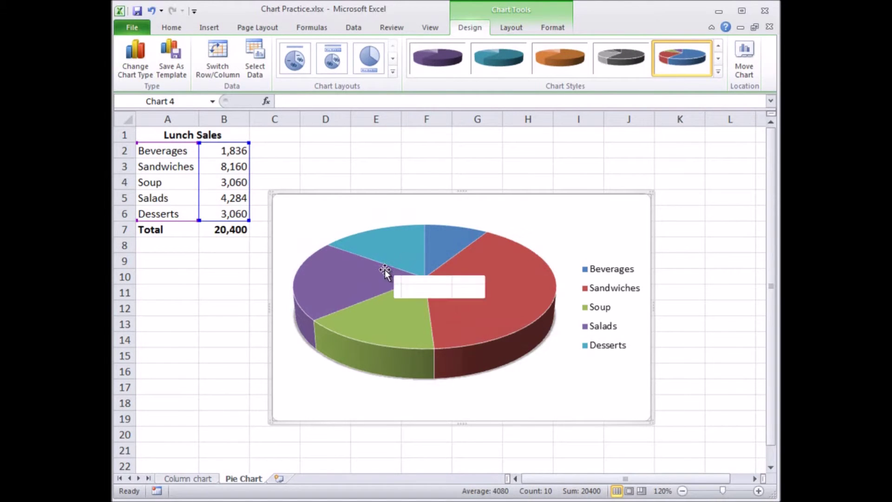
{"action": "mouse_move", "coordinate": [380, 291]}
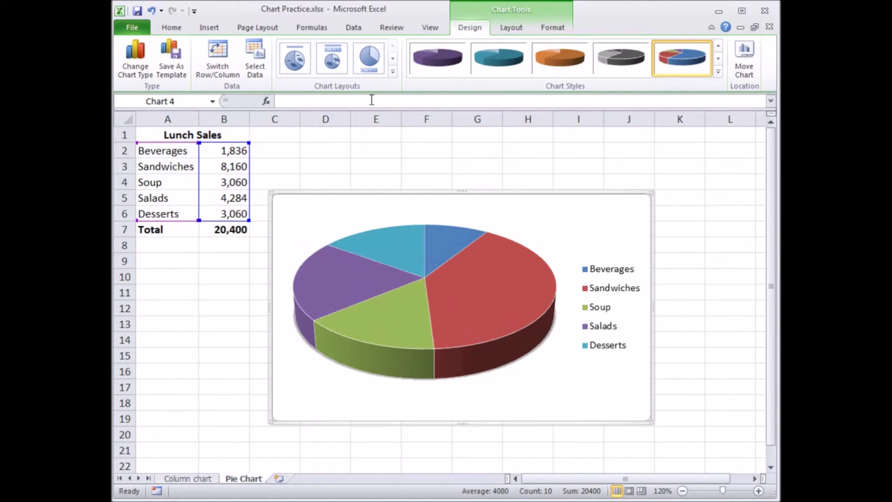
Apply the chart layout that adds a title, percentage labels on the slices and a side legend to the pie chart
{"action": "left_click", "coordinate": [391, 73]}
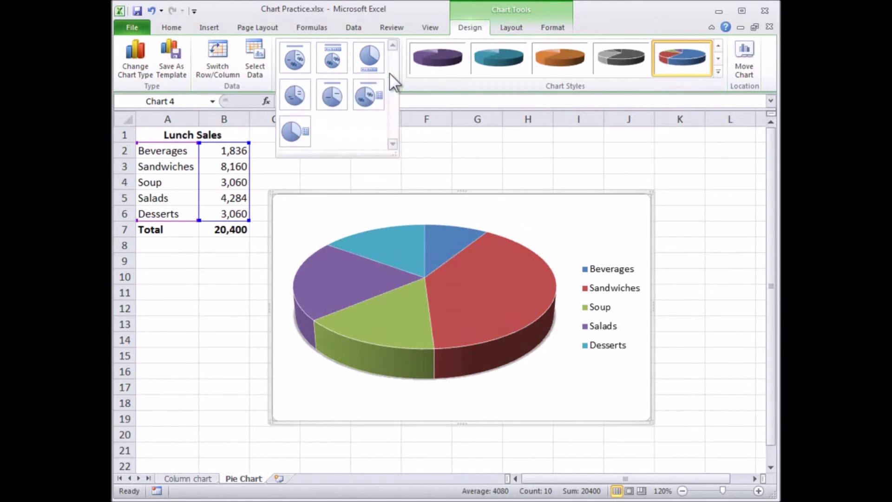
{"action": "left_click", "coordinate": [366, 99]}
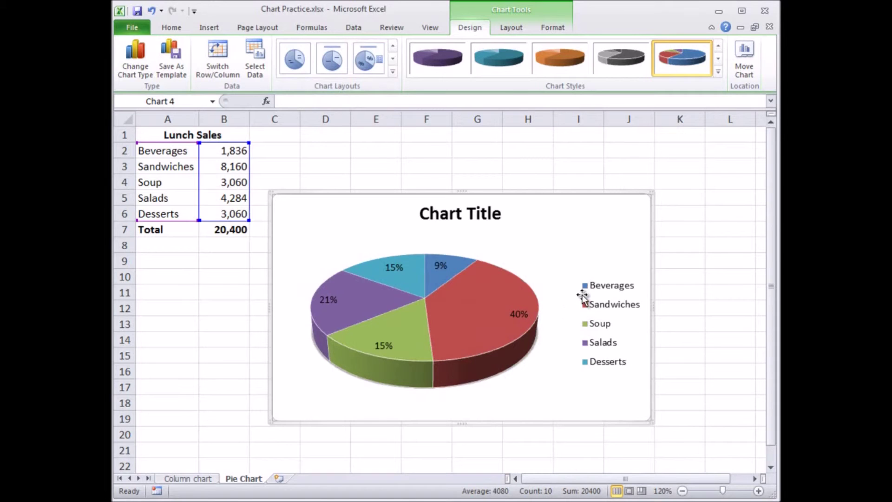
{"action": "mouse_move", "coordinate": [453, 263]}
{"action": "mouse_move", "coordinate": [505, 315]}
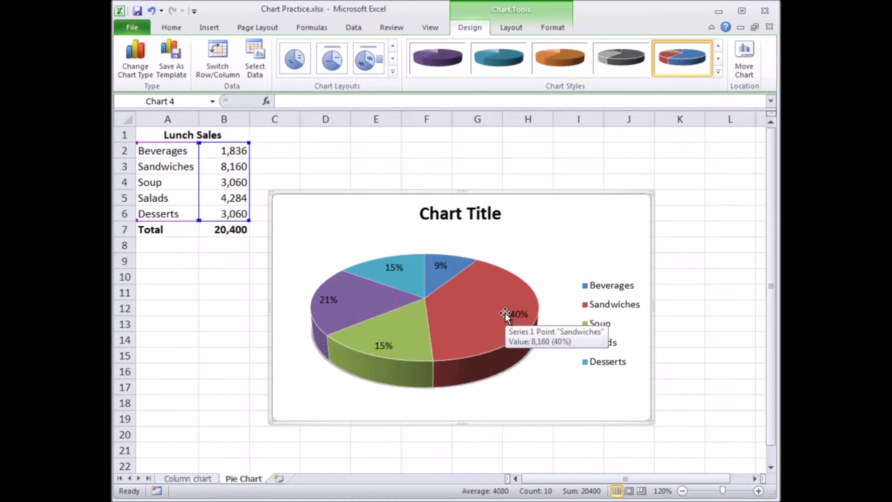
Replace the pie chart's placeholder title with "Lunch Sales"
{"action": "left_click", "coordinate": [501, 213]}
{"action": "left_click_drag", "start_coordinate": [501, 211], "coordinate": [450, 216]}
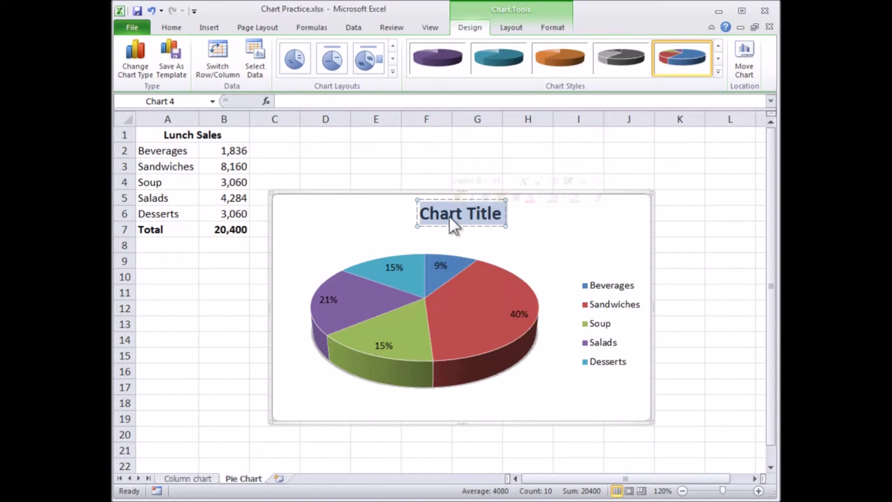
{"action": "type", "text": "Lunch Sales"}
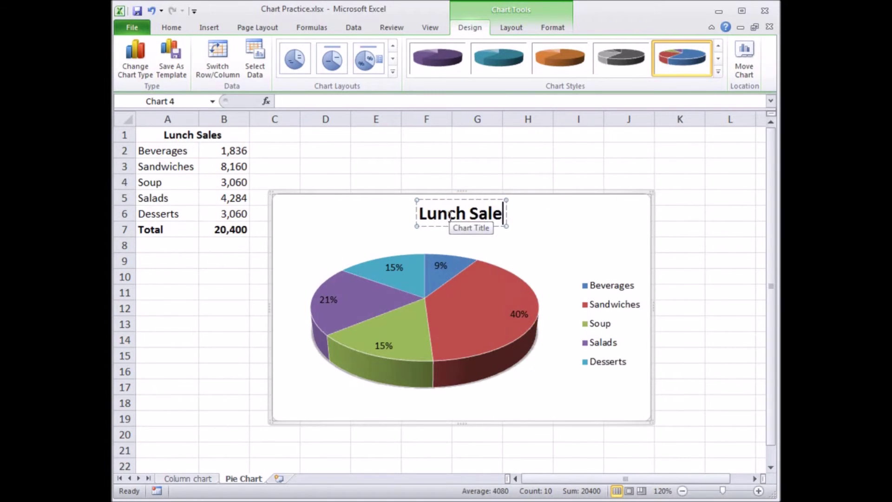
{"action": "left_click", "coordinate": [529, 214]}
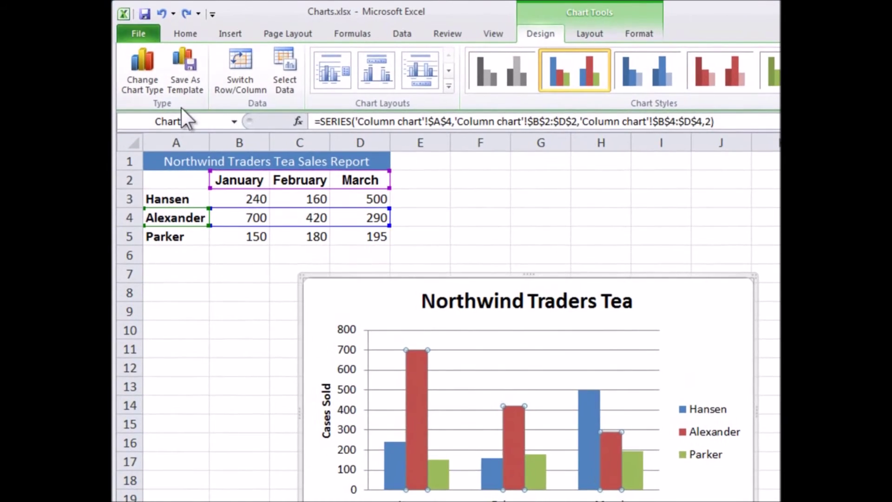
Change the Northwind Traders Tea clustered column chart to a 2-D stacked column chart
{"action": "left_click", "coordinate": [146, 79]}
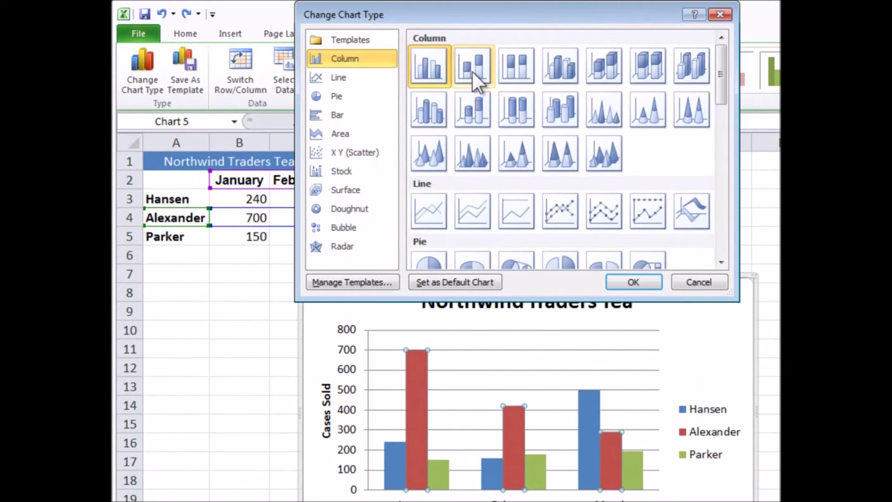
{"action": "left_click", "coordinate": [472, 70]}
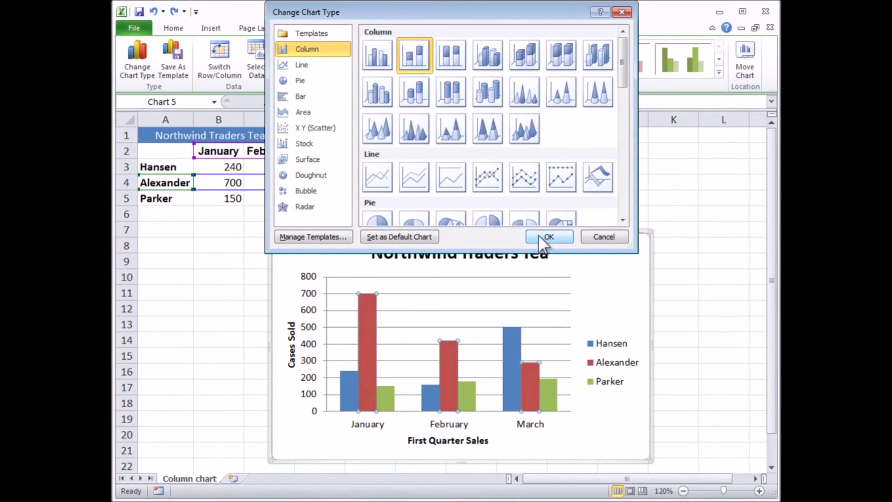
{"action": "left_click", "coordinate": [539, 237]}
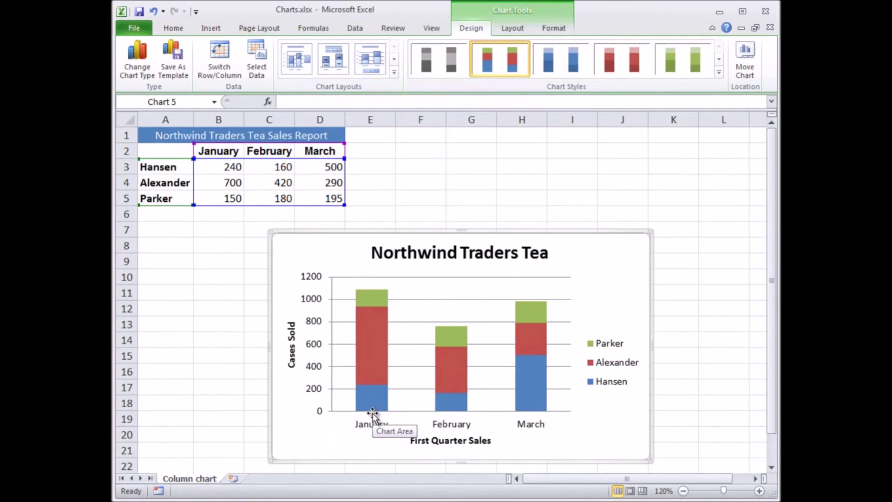
{"action": "mouse_move", "coordinate": [369, 294]}
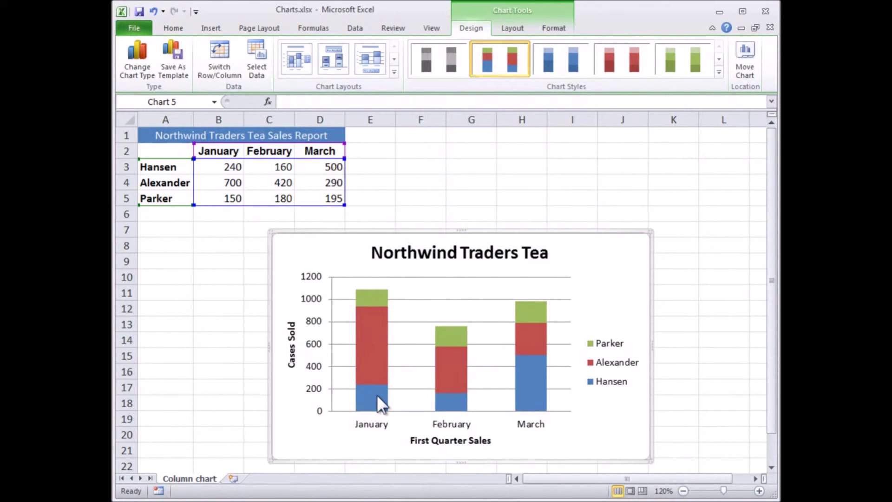
{"action": "mouse_move", "coordinate": [377, 395]}
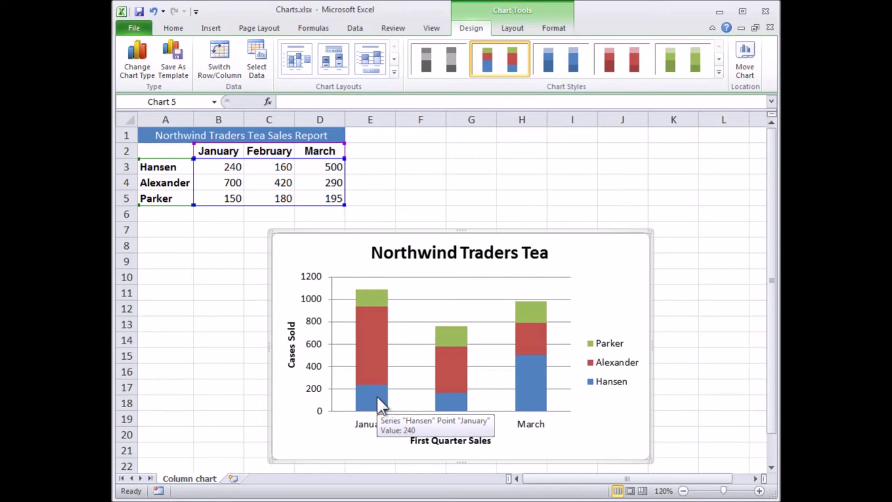
Change the Northwind Traders Tea stacked column chart to a 2-D 100% stacked column chart
{"action": "left_click", "coordinate": [138, 65]}
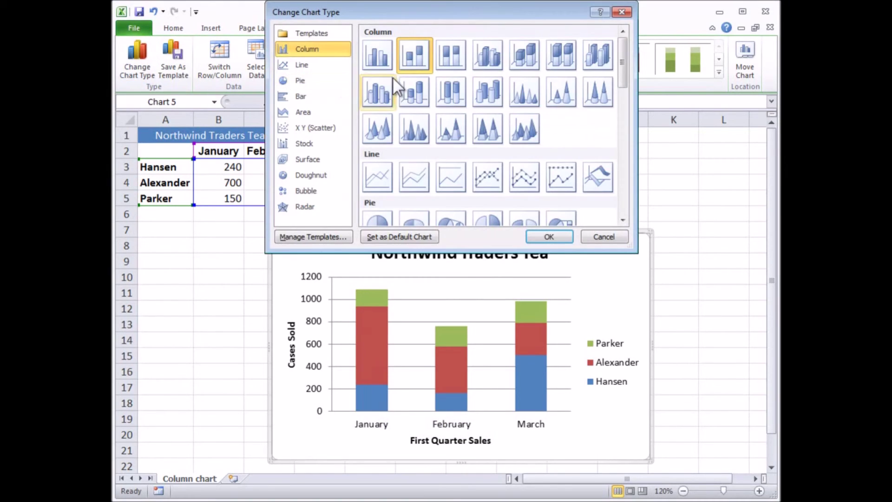
{"action": "left_click", "coordinate": [449, 70]}
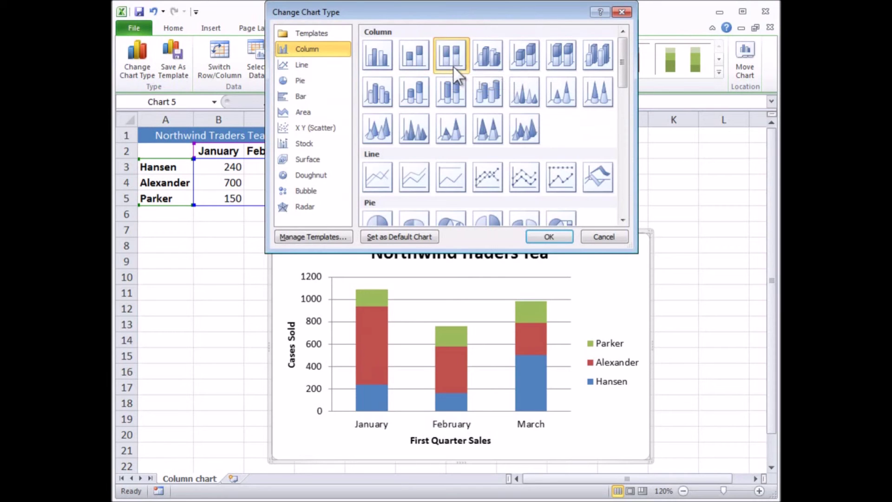
{"action": "left_click", "coordinate": [549, 237]}
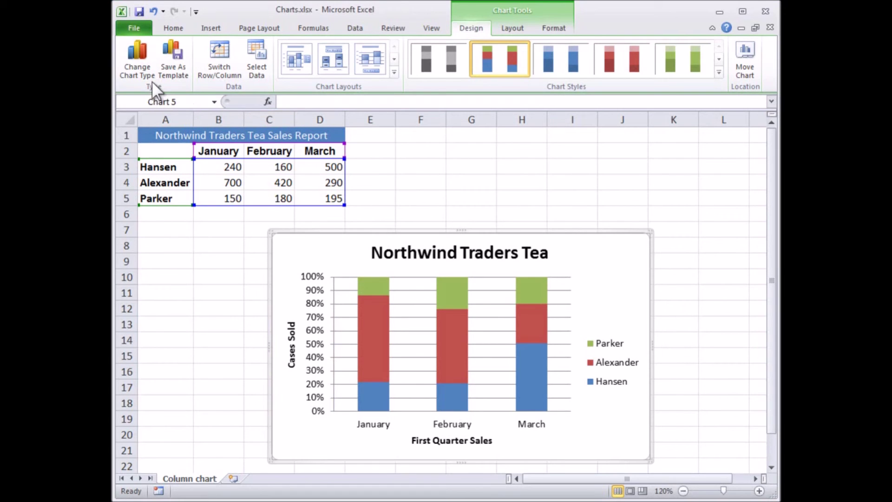
Change the Northwind Traders Tea chart to a line chart with markers
{"action": "left_click", "coordinate": [146, 69]}
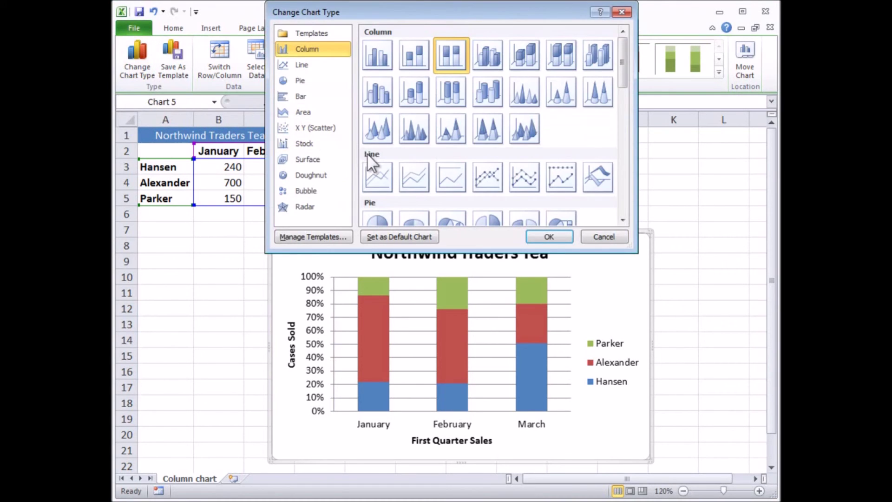
{"action": "left_click", "coordinate": [484, 177]}
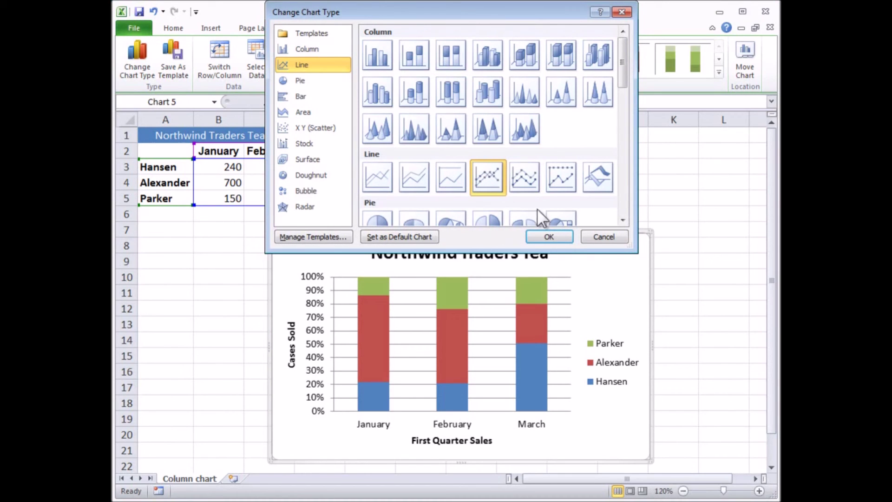
{"action": "left_click", "coordinate": [546, 235]}
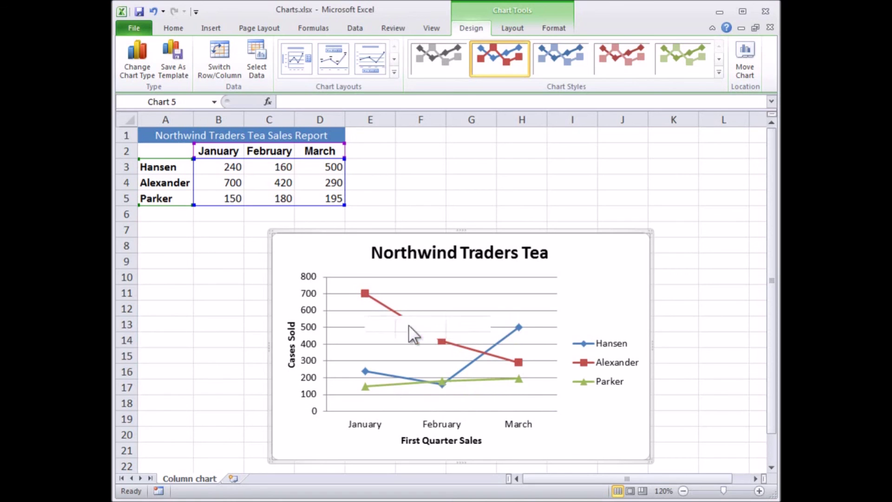
{"action": "mouse_move", "coordinate": [513, 362]}
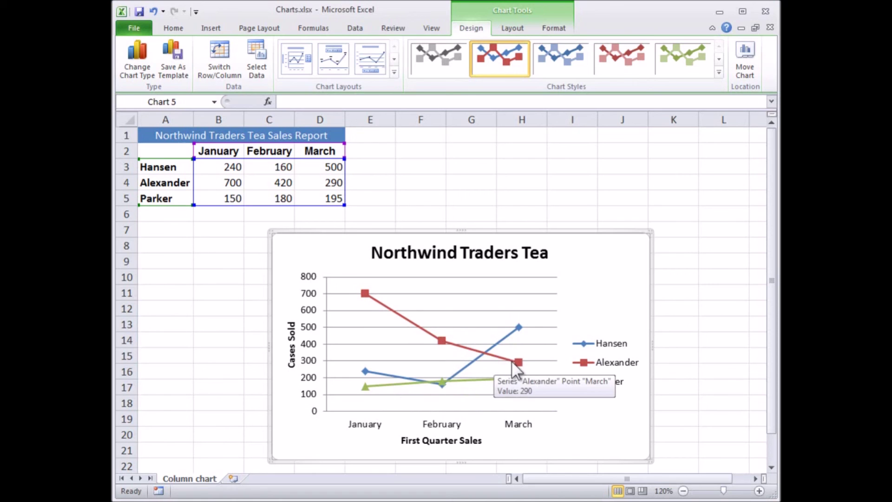